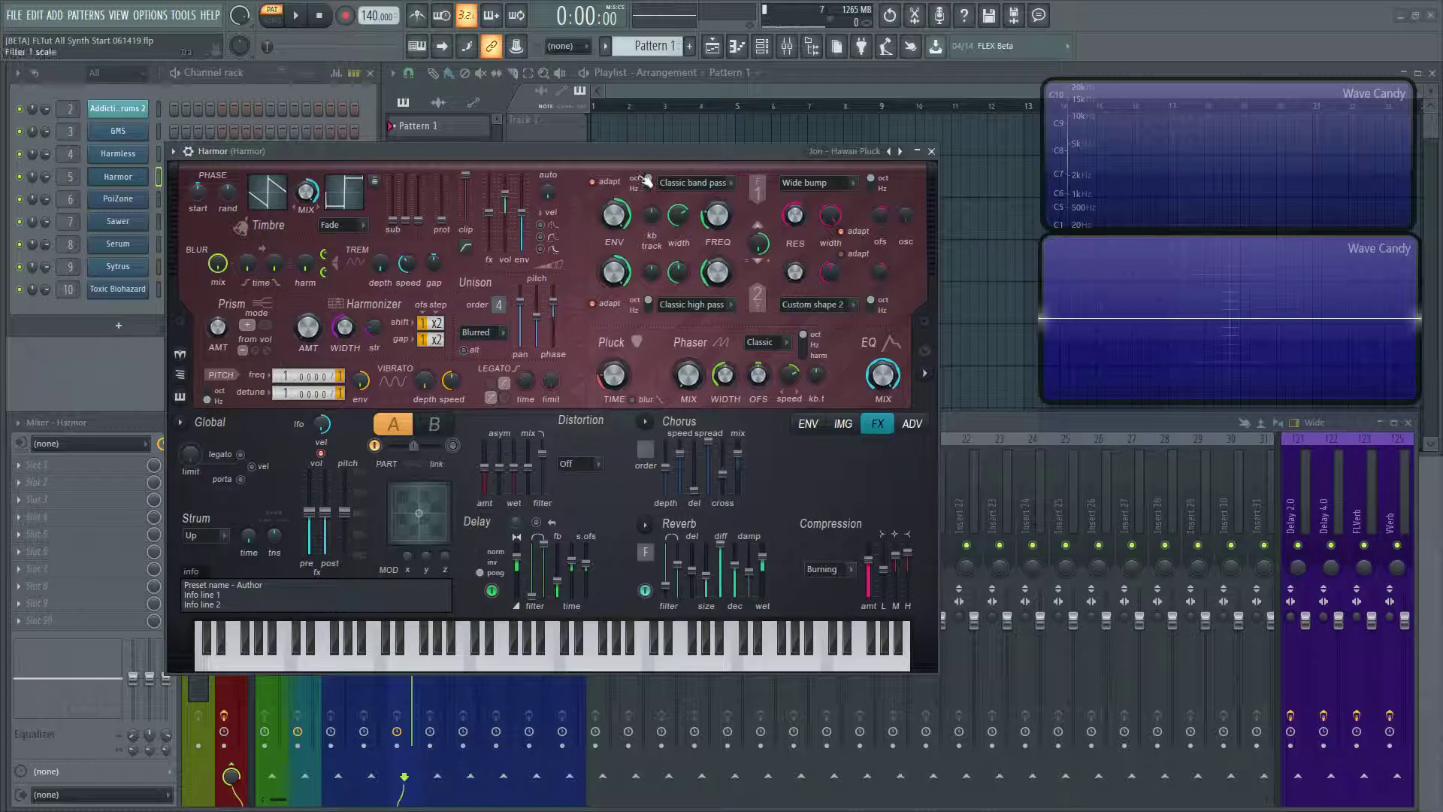
# - Arm recording with the Notes filter and play the Hawaii Pluck melody live on Harmor
pyautogui.moveTo(606, 151); pyautogui.dragTo(651, 154)
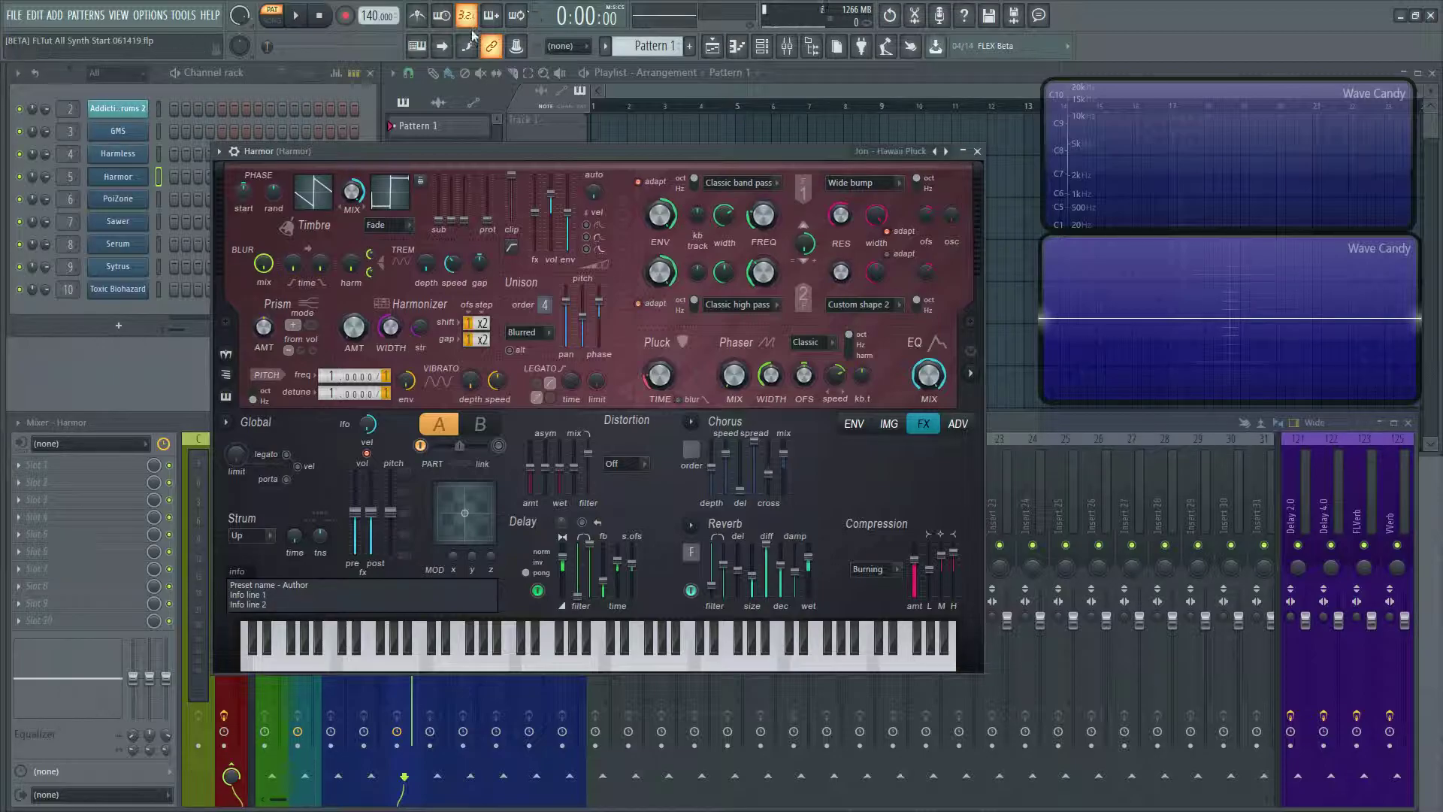
pyautogui.click(345, 17)
pyautogui.rightClick(347, 18)
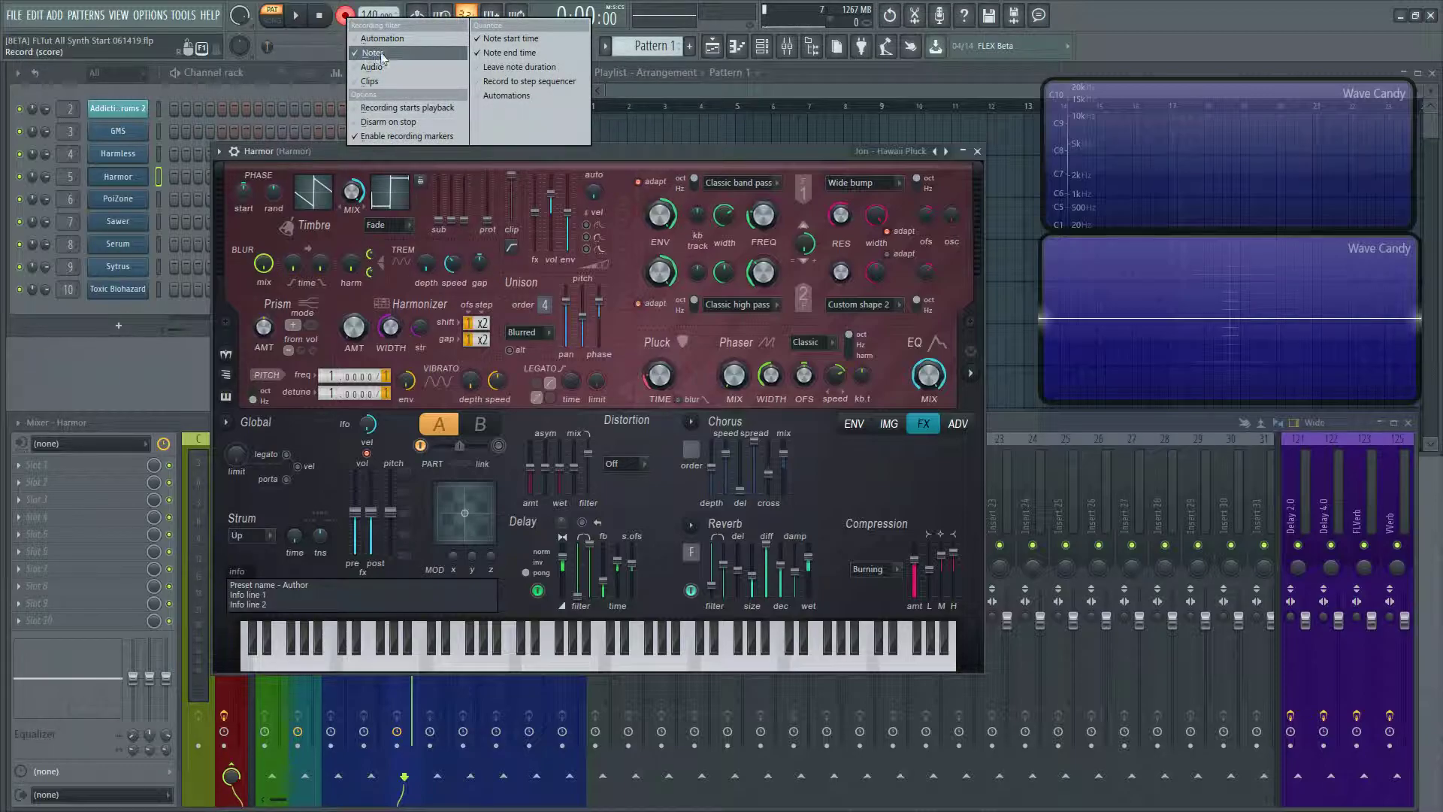
pyautogui.click(292, 43)
pyautogui.click(293, 17)
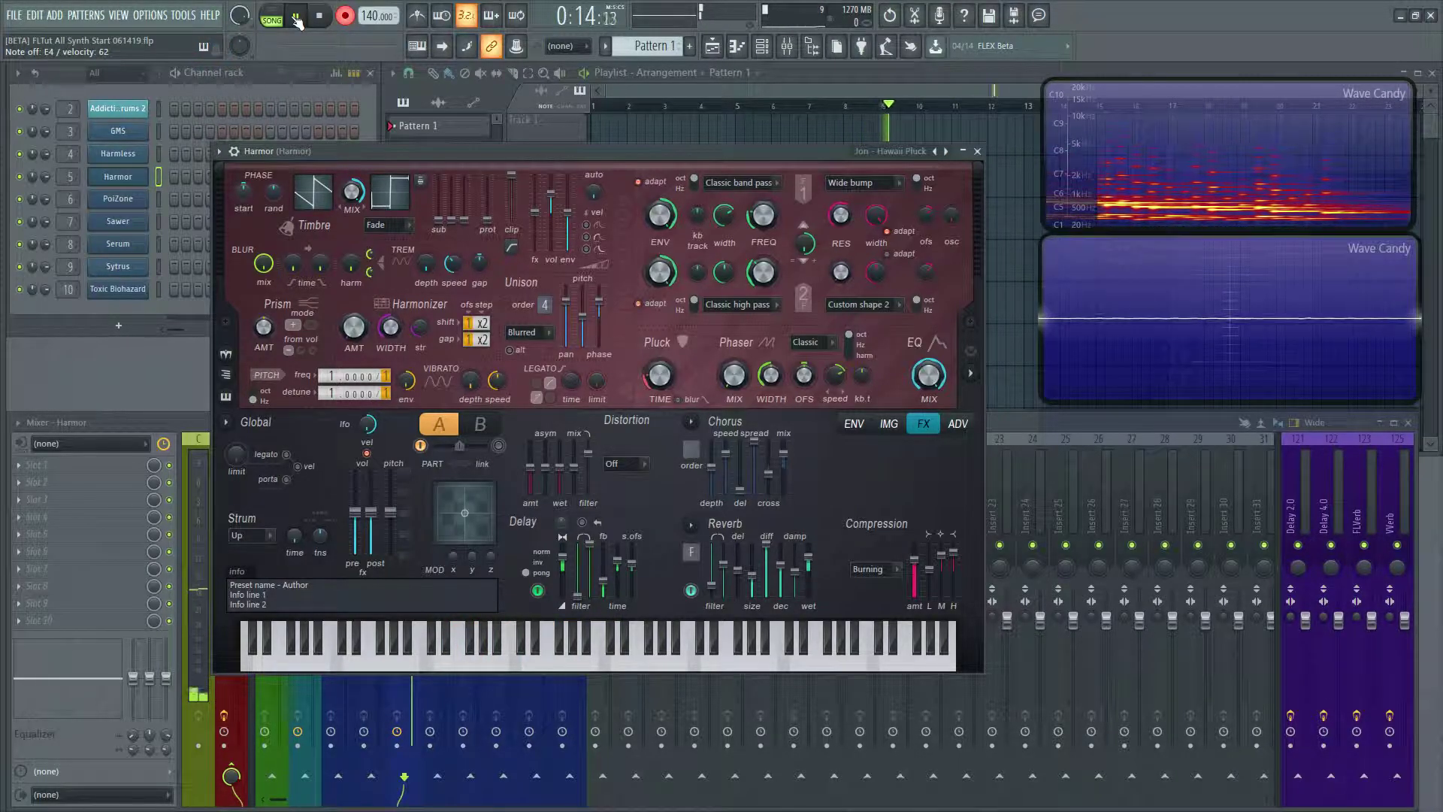
# - Stop the recording and rename Pattern 1 to 'Pluck'
pyautogui.press('space')
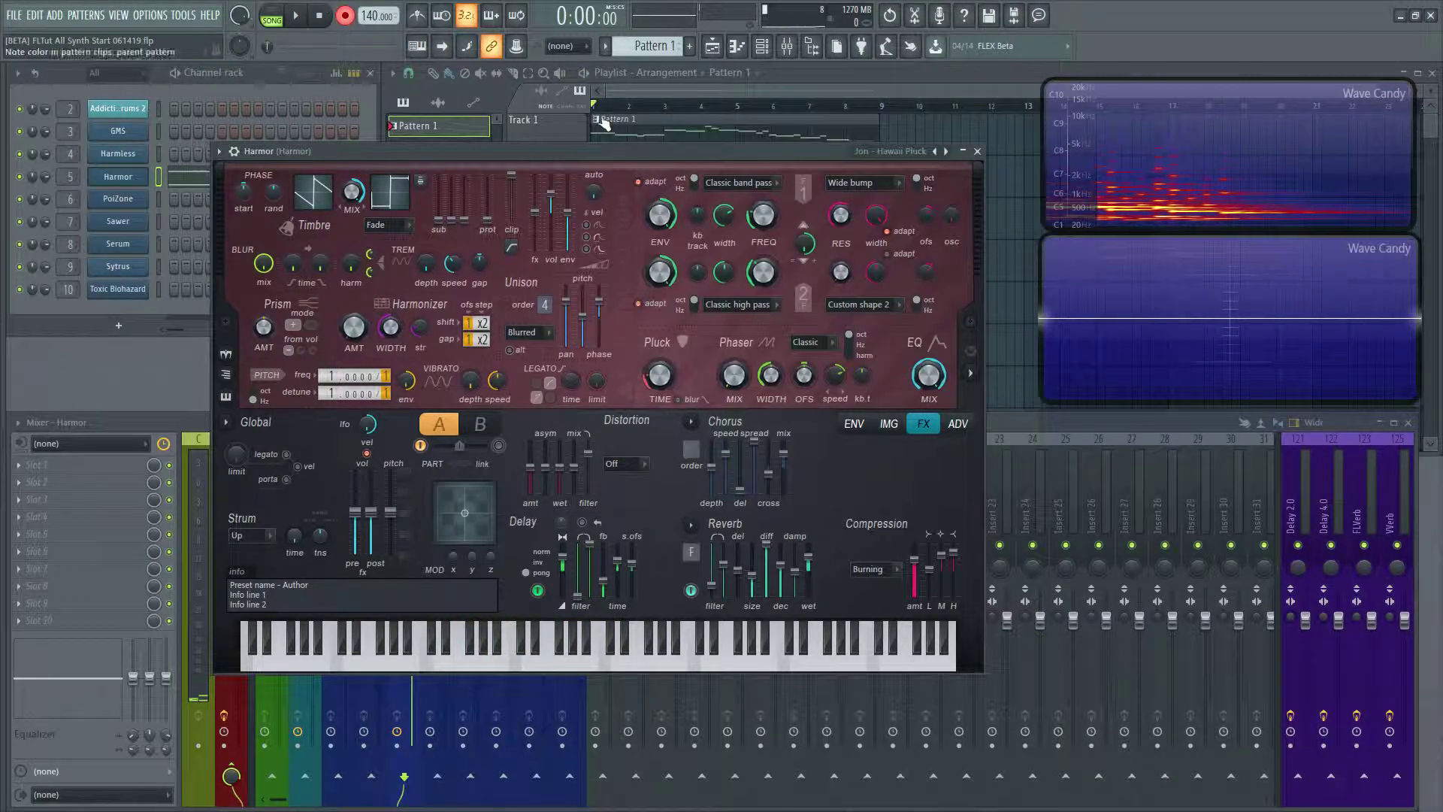
pyautogui.moveTo(622, 151); pyautogui.dragTo(612, 221)
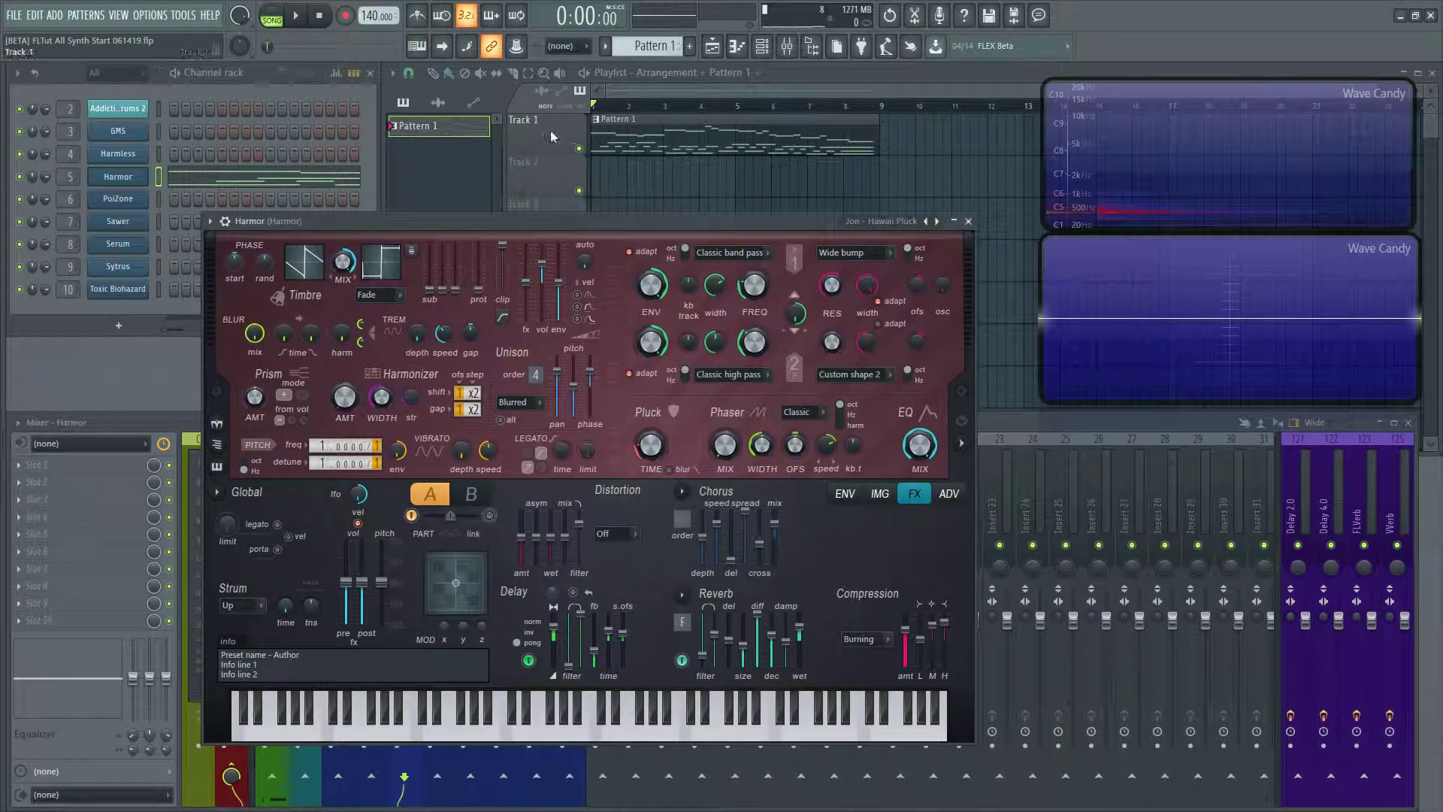
pyautogui.doubleClick(433, 129)
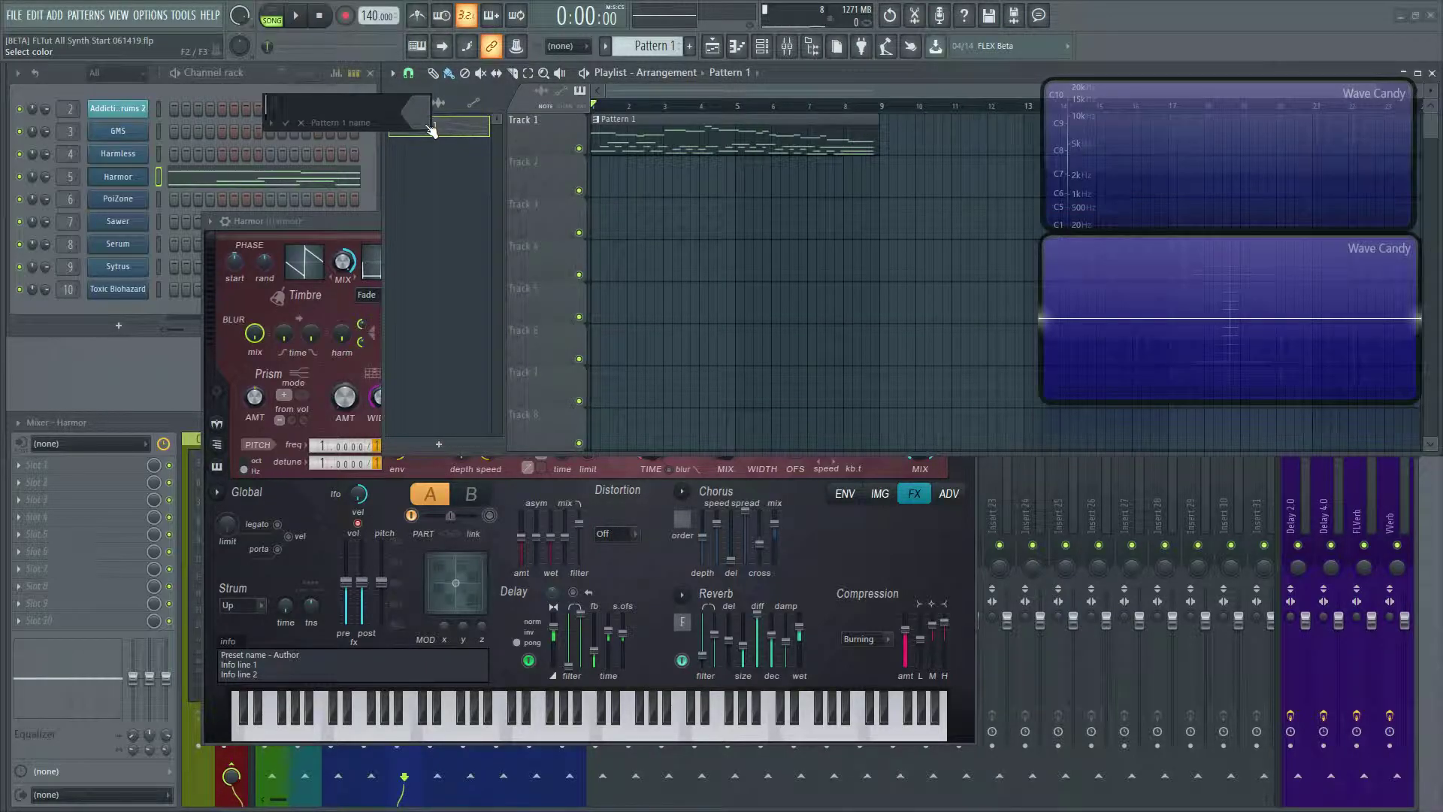
pyautogui.write('Pluck')
pyautogui.press('Return')
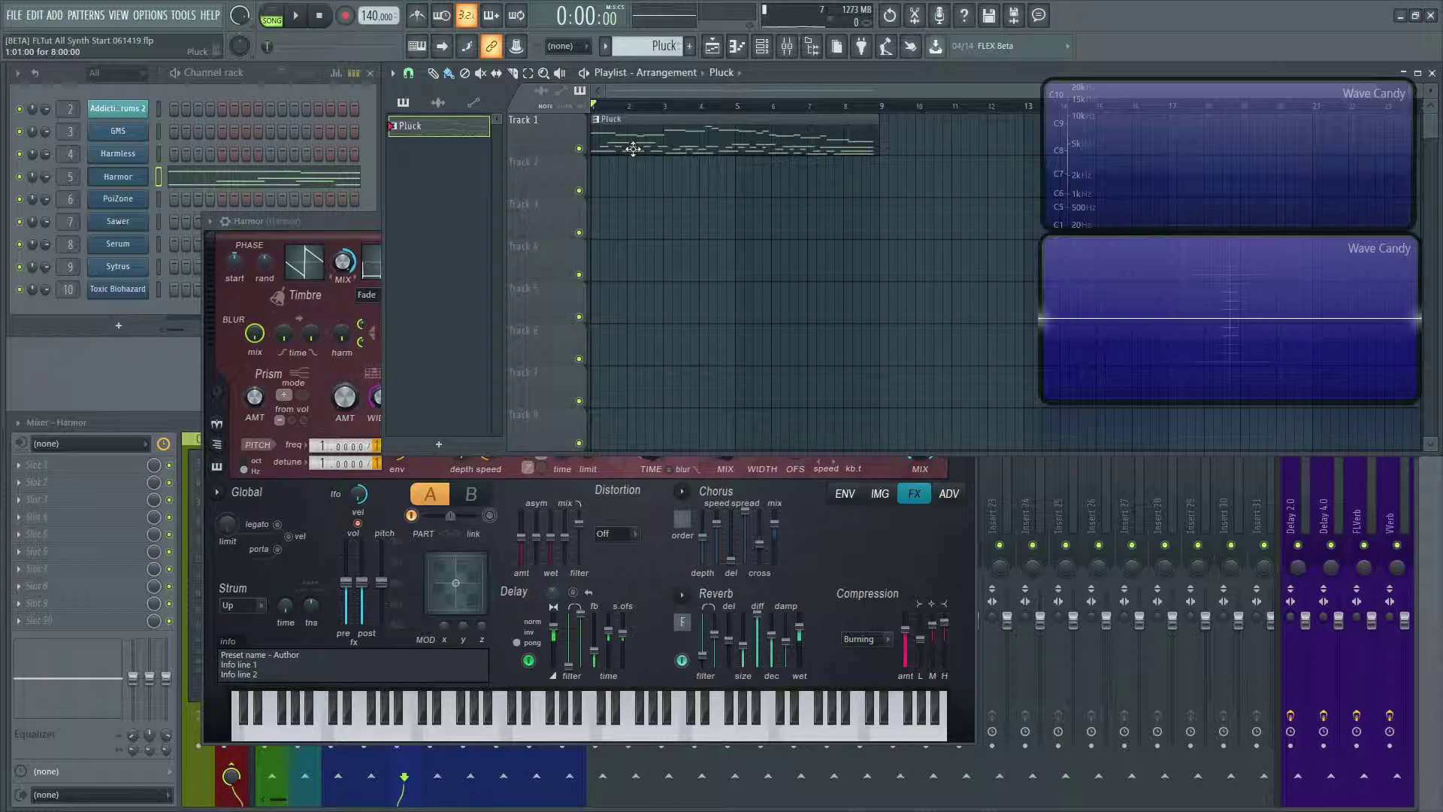
# - Consolidate Track 1 from the track start using the Track 1 options
pyautogui.click(878, 114)
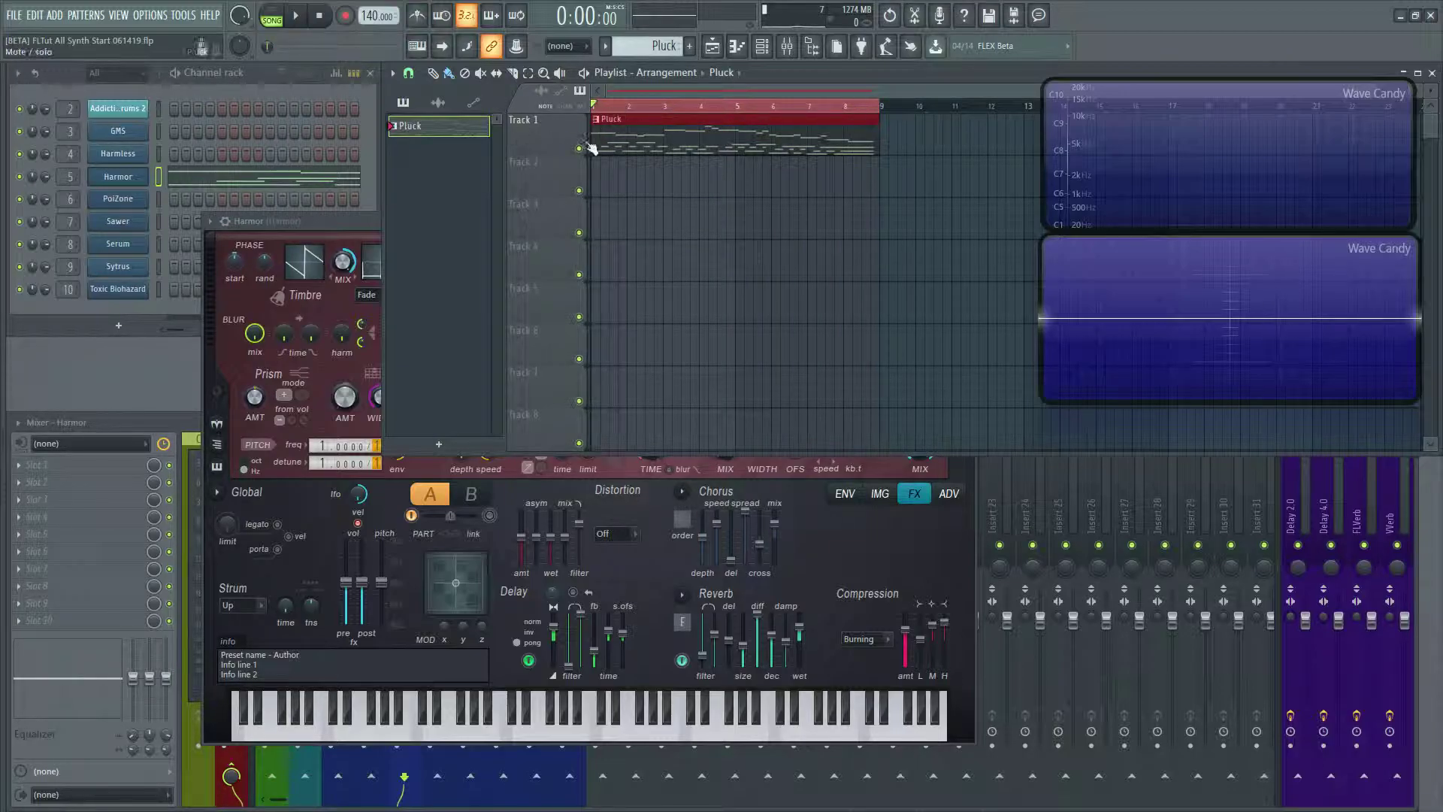
pyautogui.rightClick(519, 124)
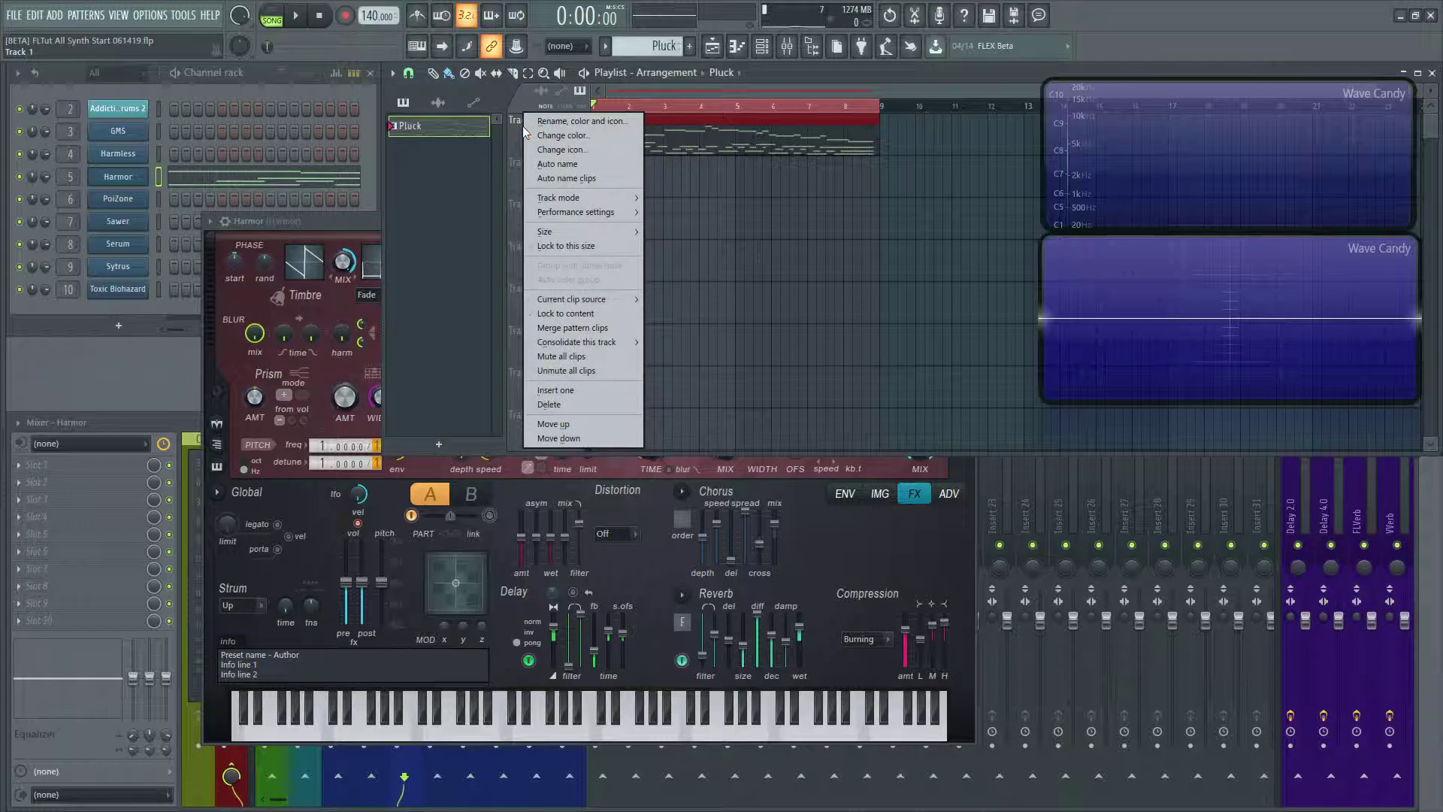
pyautogui.moveTo(568, 345)
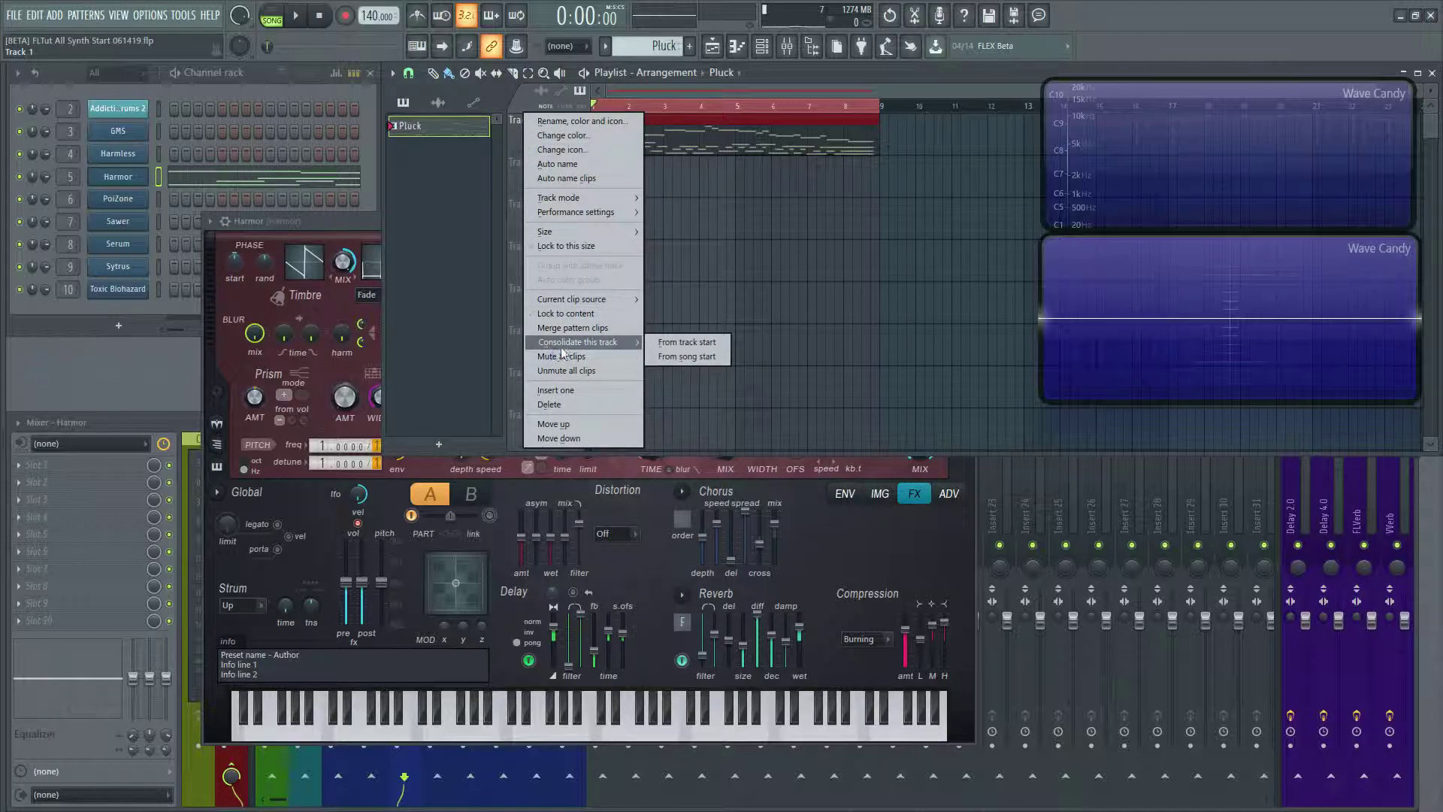
pyautogui.click(697, 345)
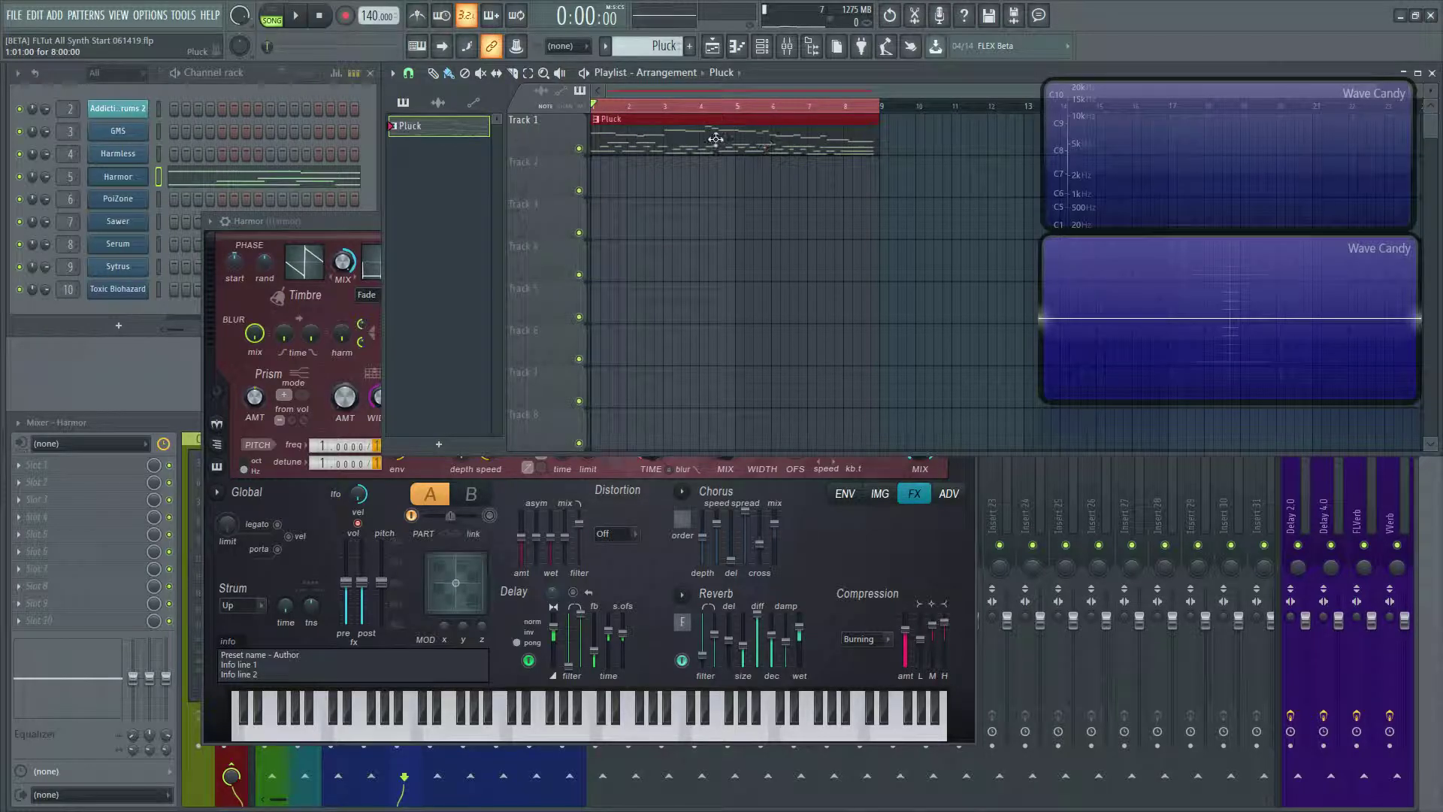
# - Move the Pluck clip to about bar 10, then reopen and dismiss the Track 1 options
pyautogui.moveTo(713, 139); pyautogui.dragTo(1021, 139)
pyautogui.click(952, 106)
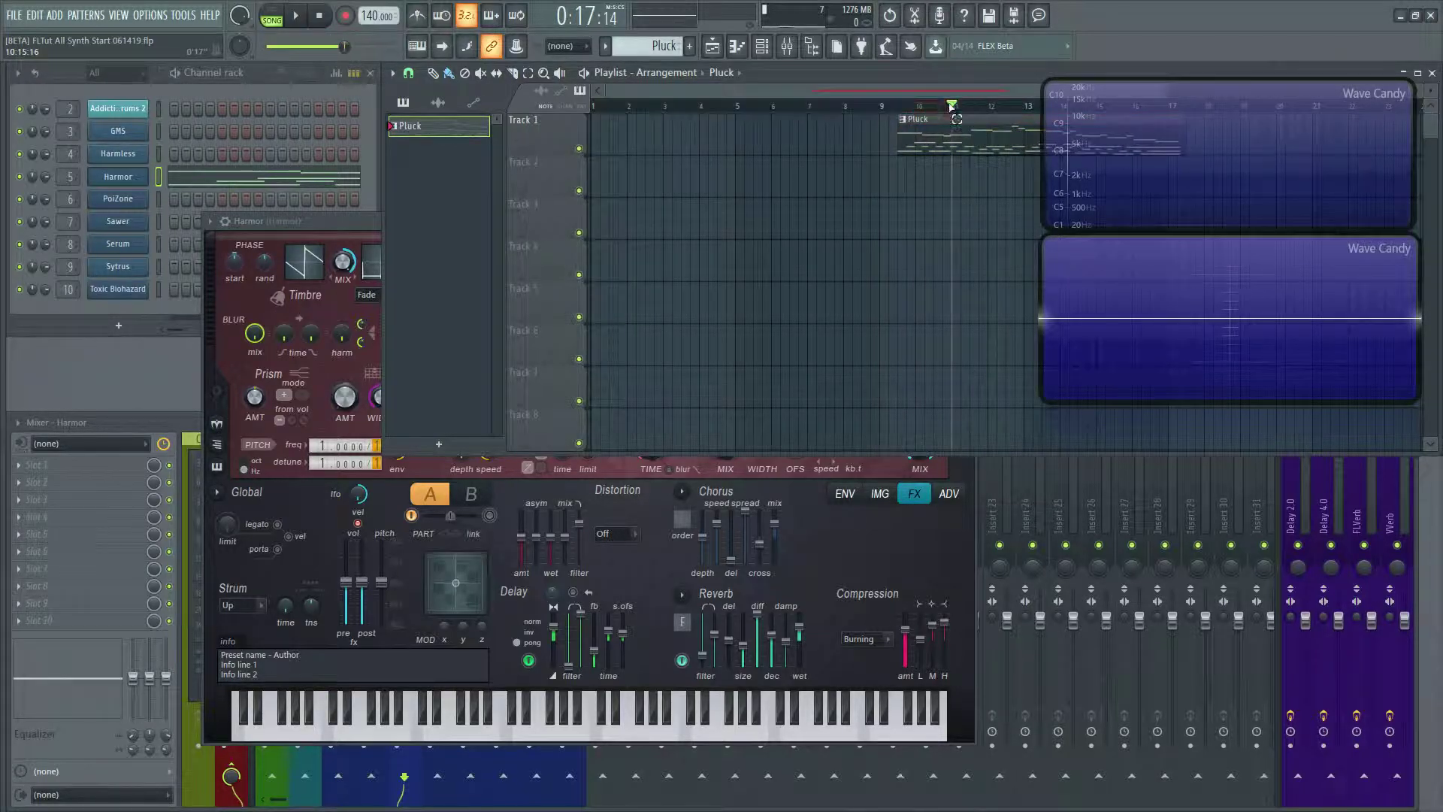
pyautogui.keyDown('ctrl'); pyautogui.click(902, 113); pyautogui.keyUp('ctrl')
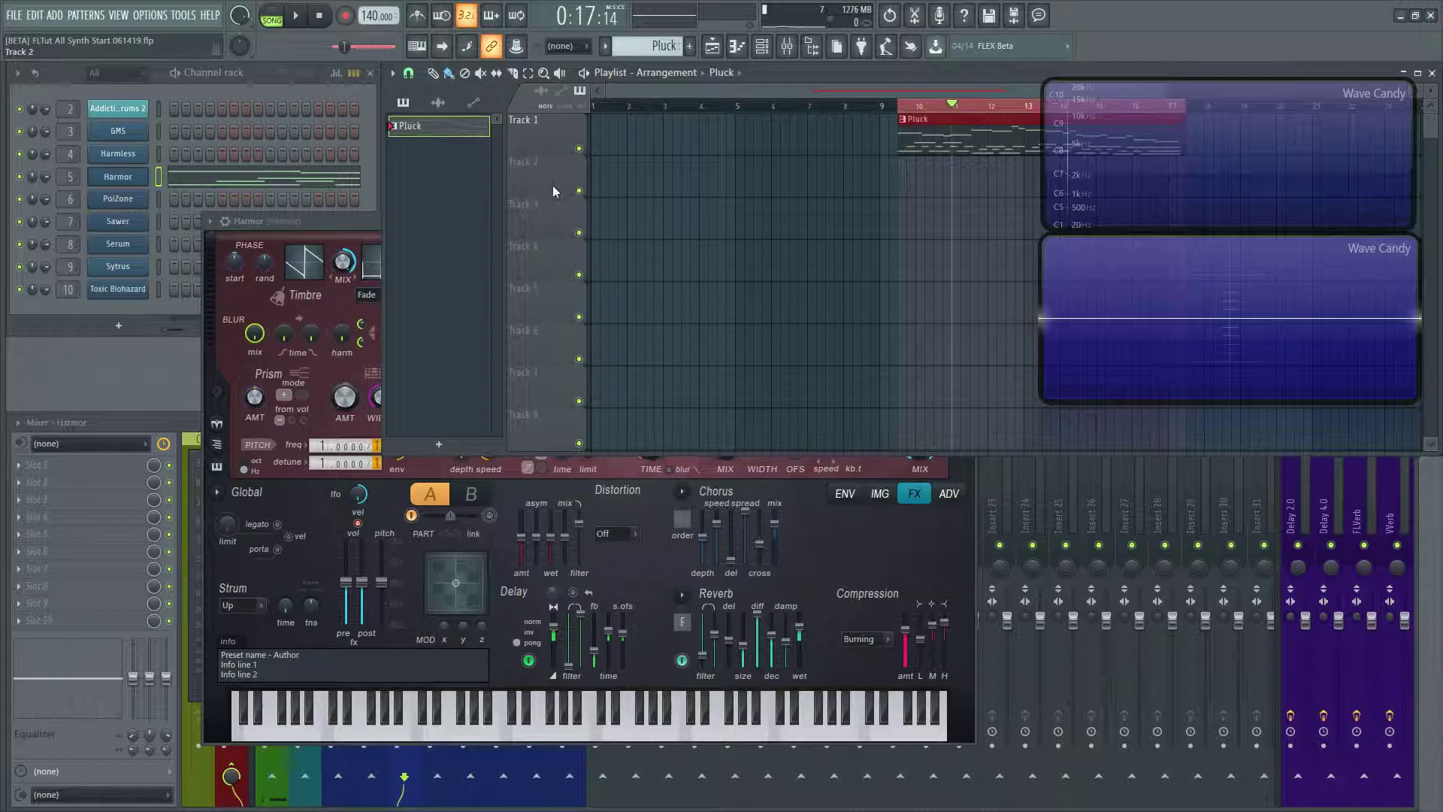
pyautogui.rightClick(542, 117)
pyautogui.moveTo(632, 342)
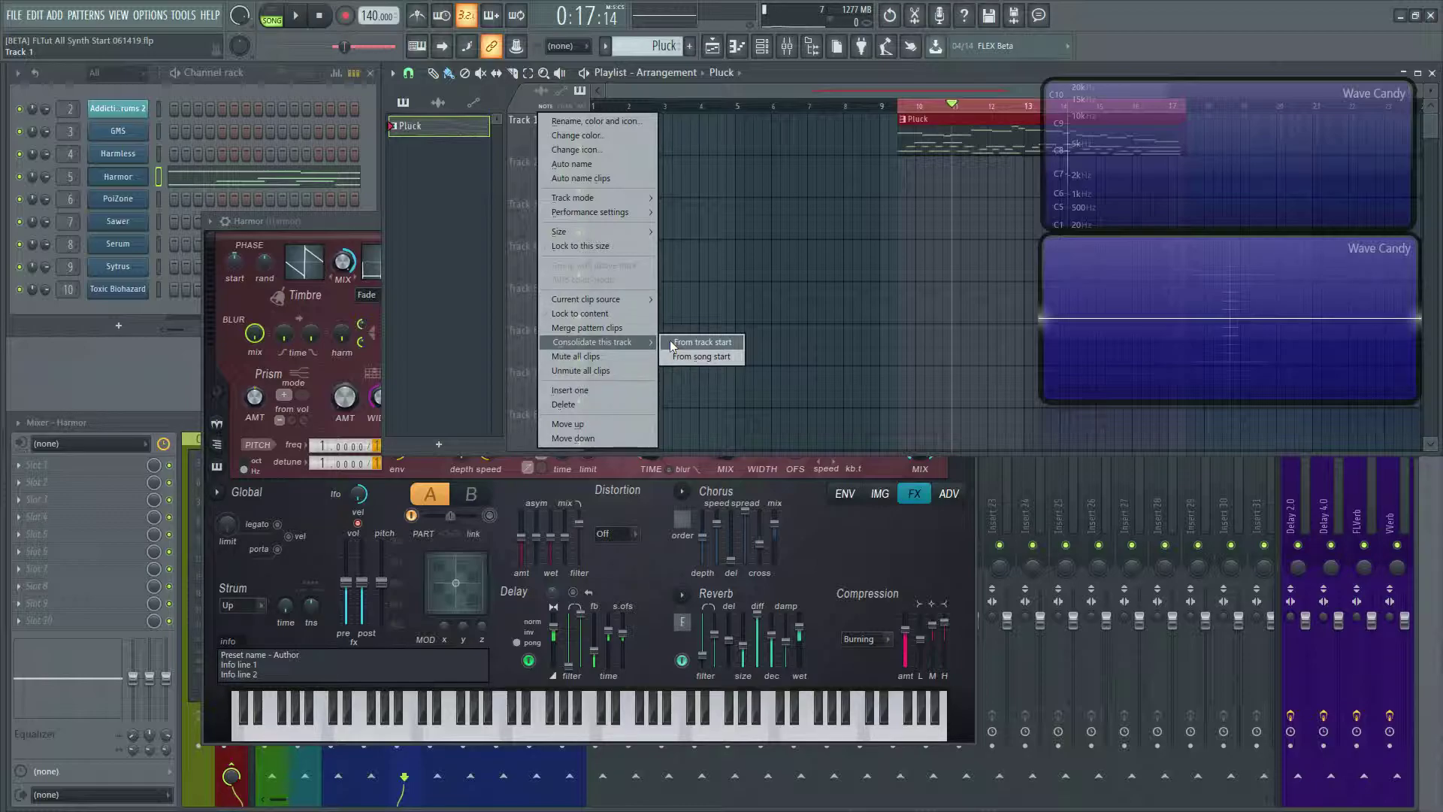
pyautogui.click(926, 90)
# - Extend the time selection back to bar 1 and consolidate Track 1 from song start
pyautogui.moveTo(900, 106); pyautogui.dragTo(593, 105)
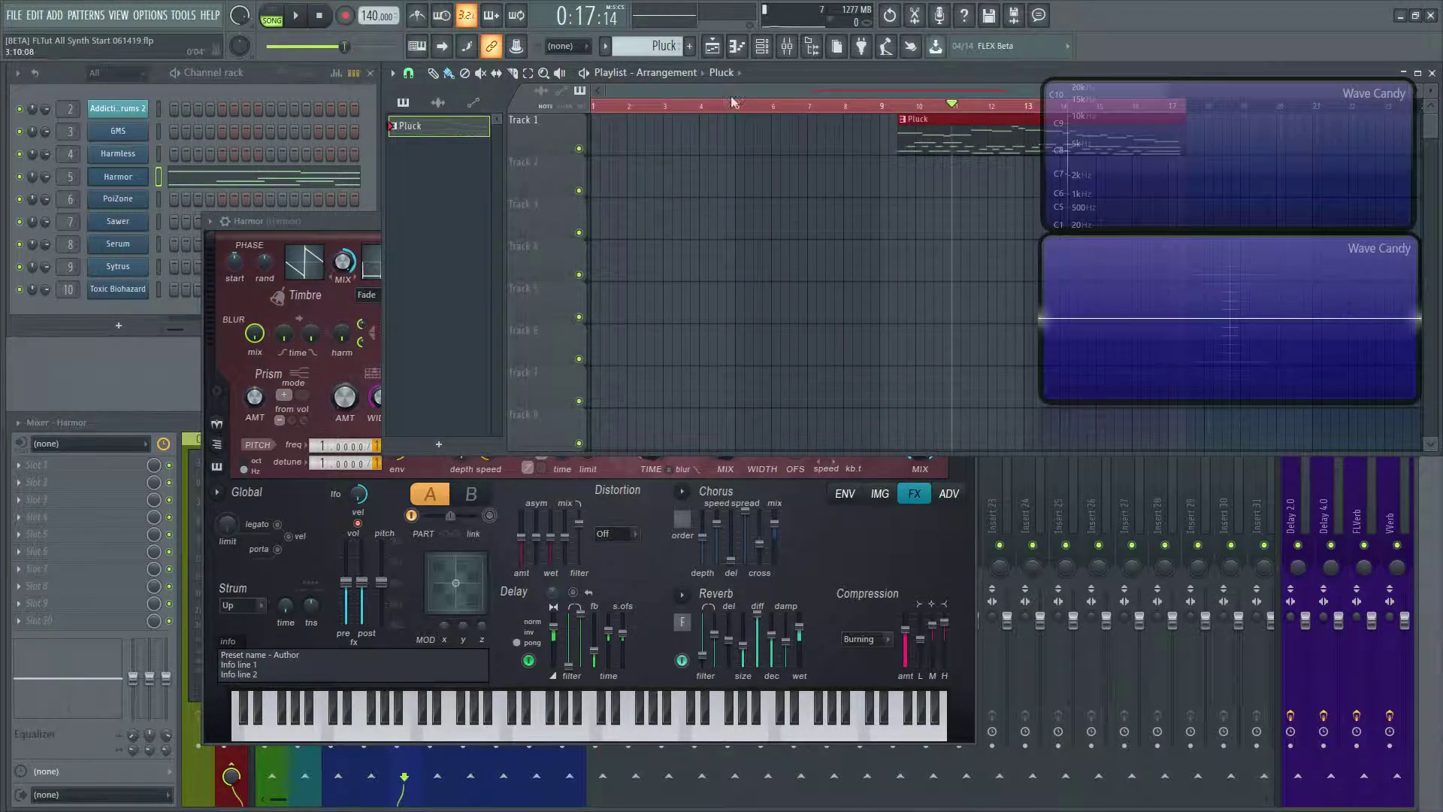
pyautogui.rightClick(540, 118)
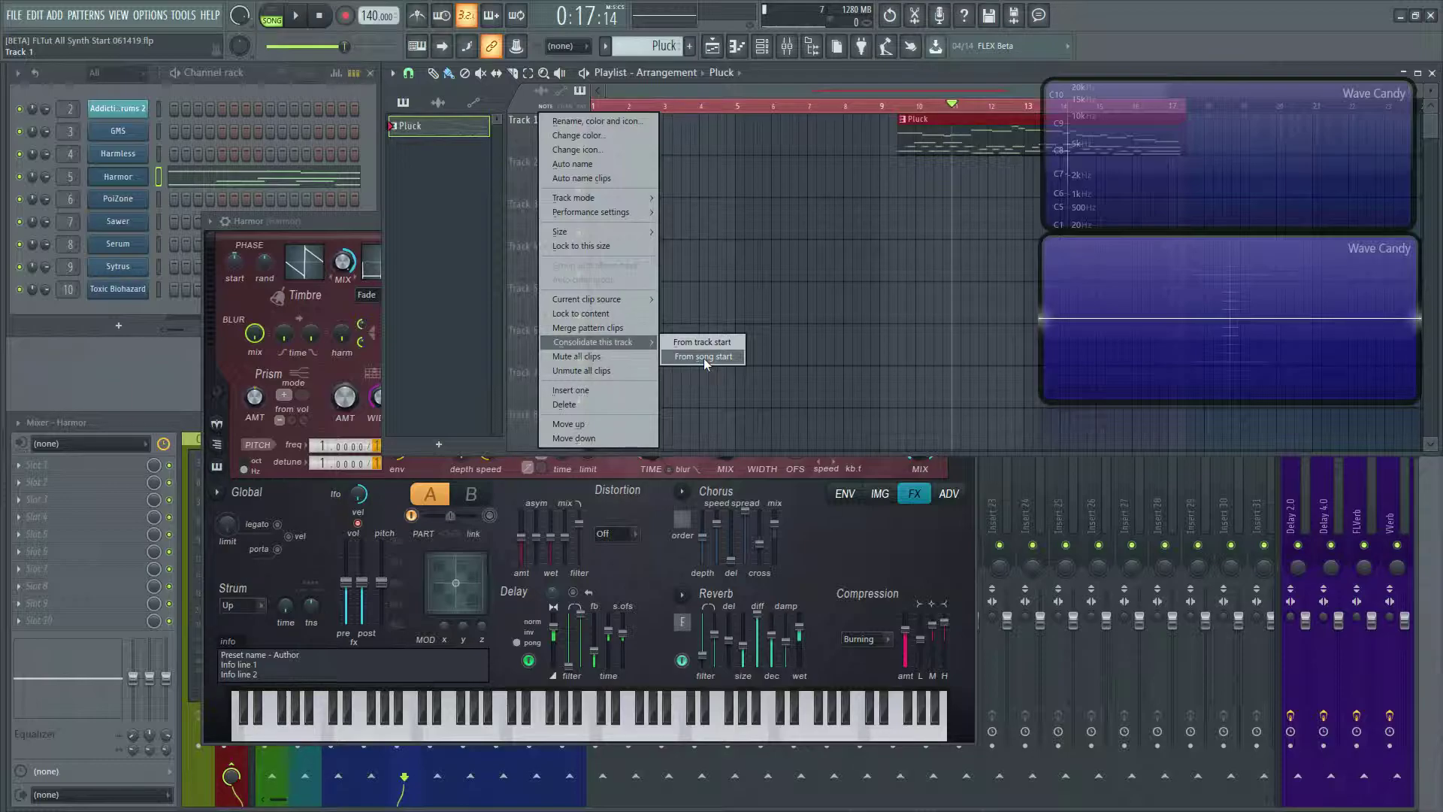
pyautogui.click(703, 358)
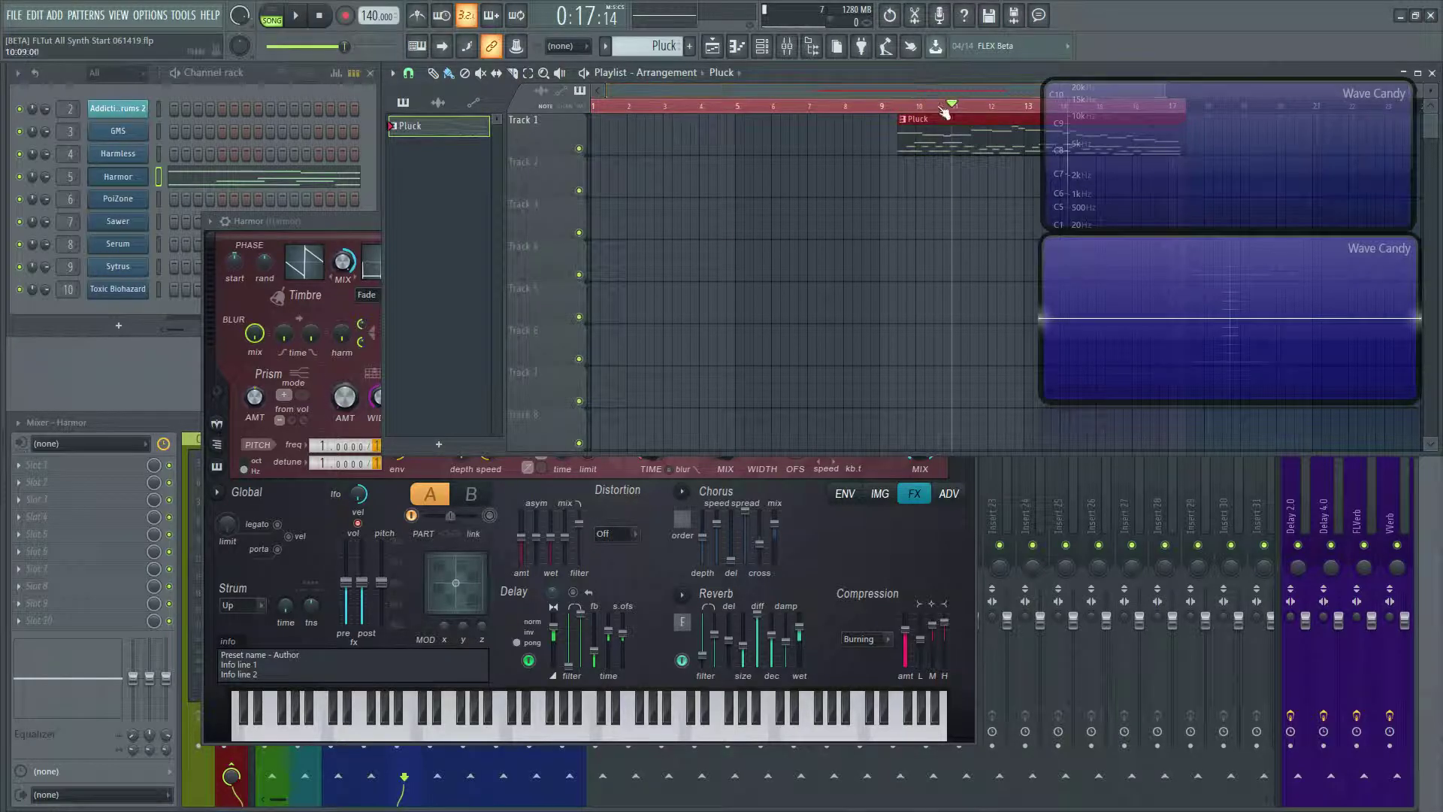
pyautogui.click(816, 106)
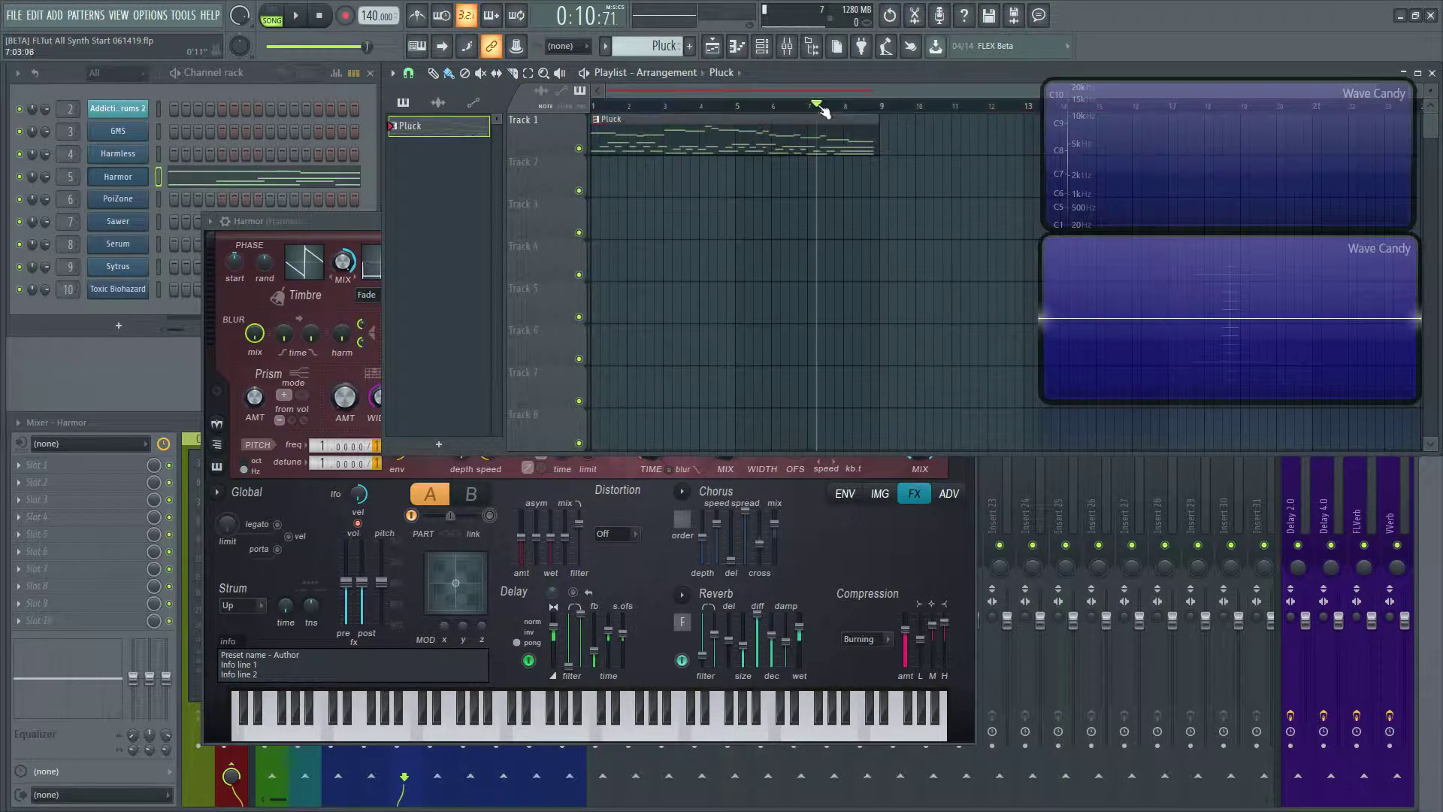
pyautogui.rightClick(525, 115)
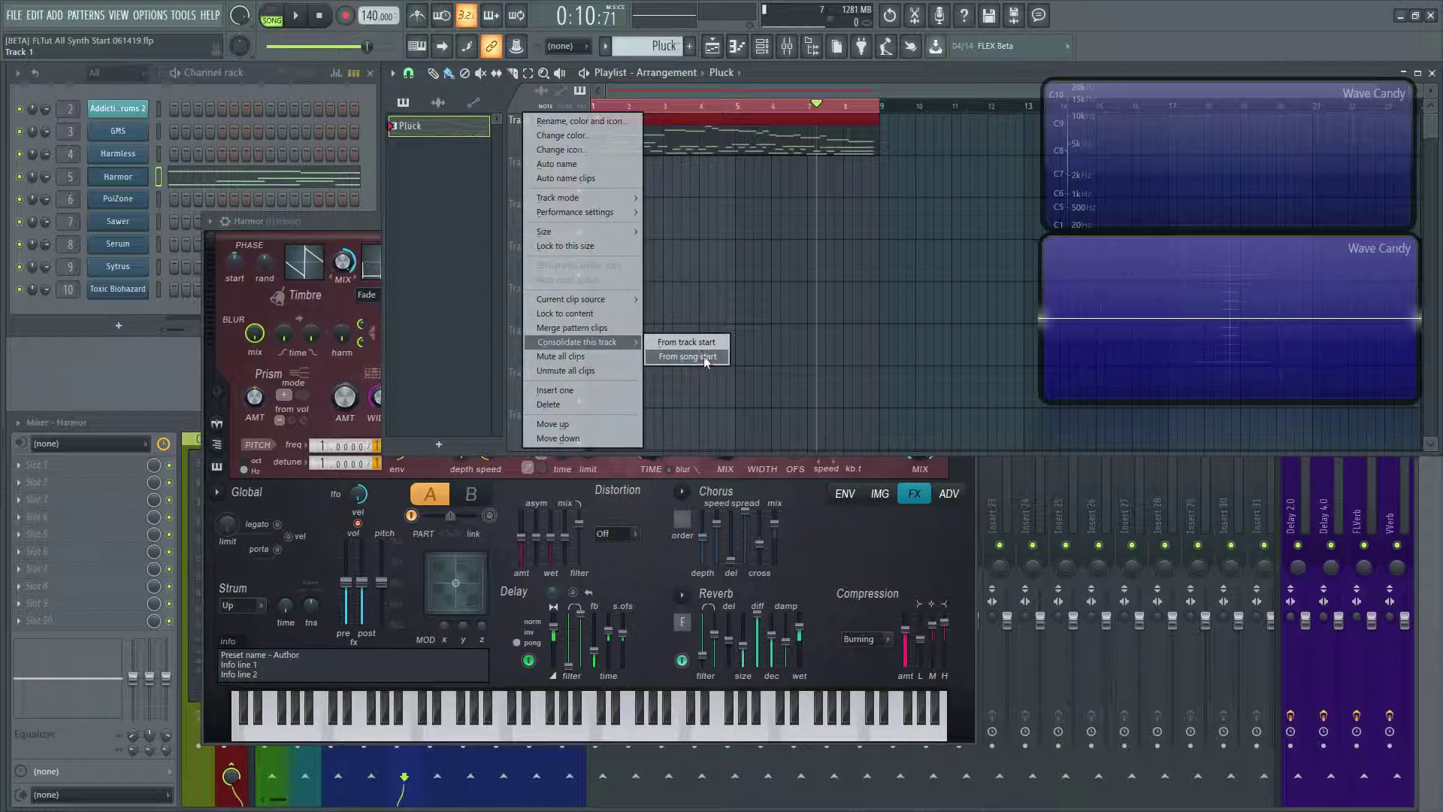
# - Consolidate Track 1 from song start with 512-point sinc resampling and insert effects enabled
pyautogui.click(704, 356)
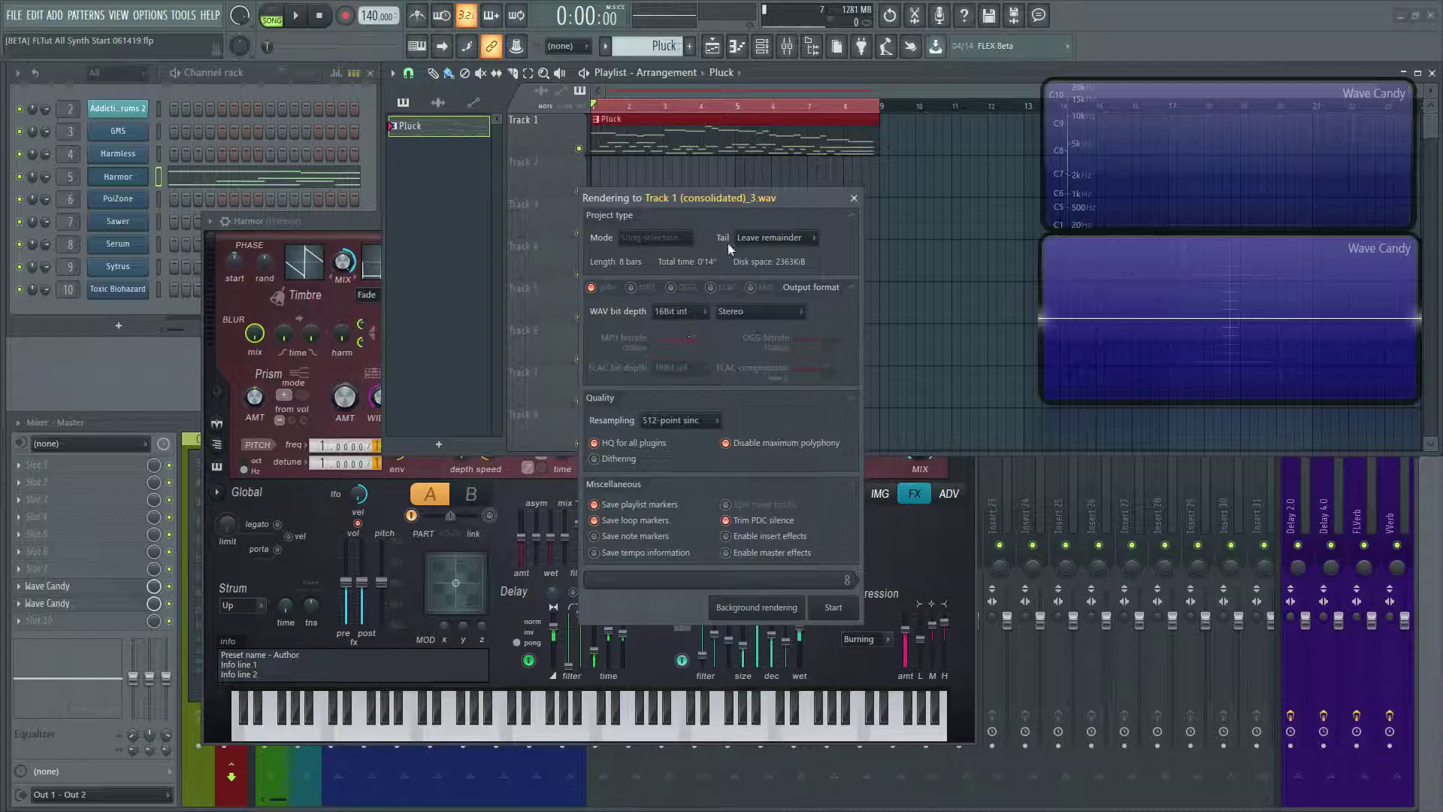
pyautogui.moveTo(813, 196); pyautogui.dragTo(776, 173)
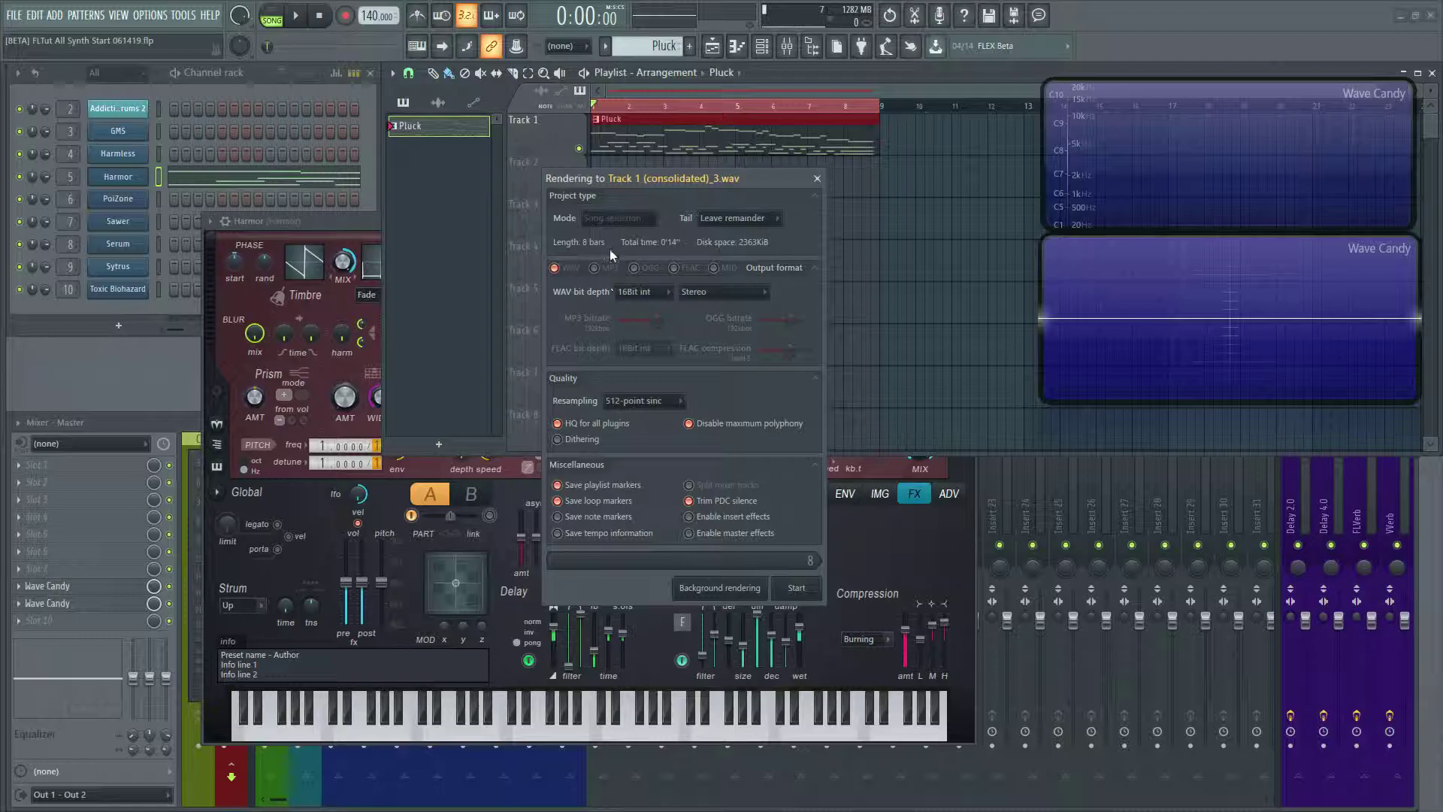
pyautogui.click(653, 402)
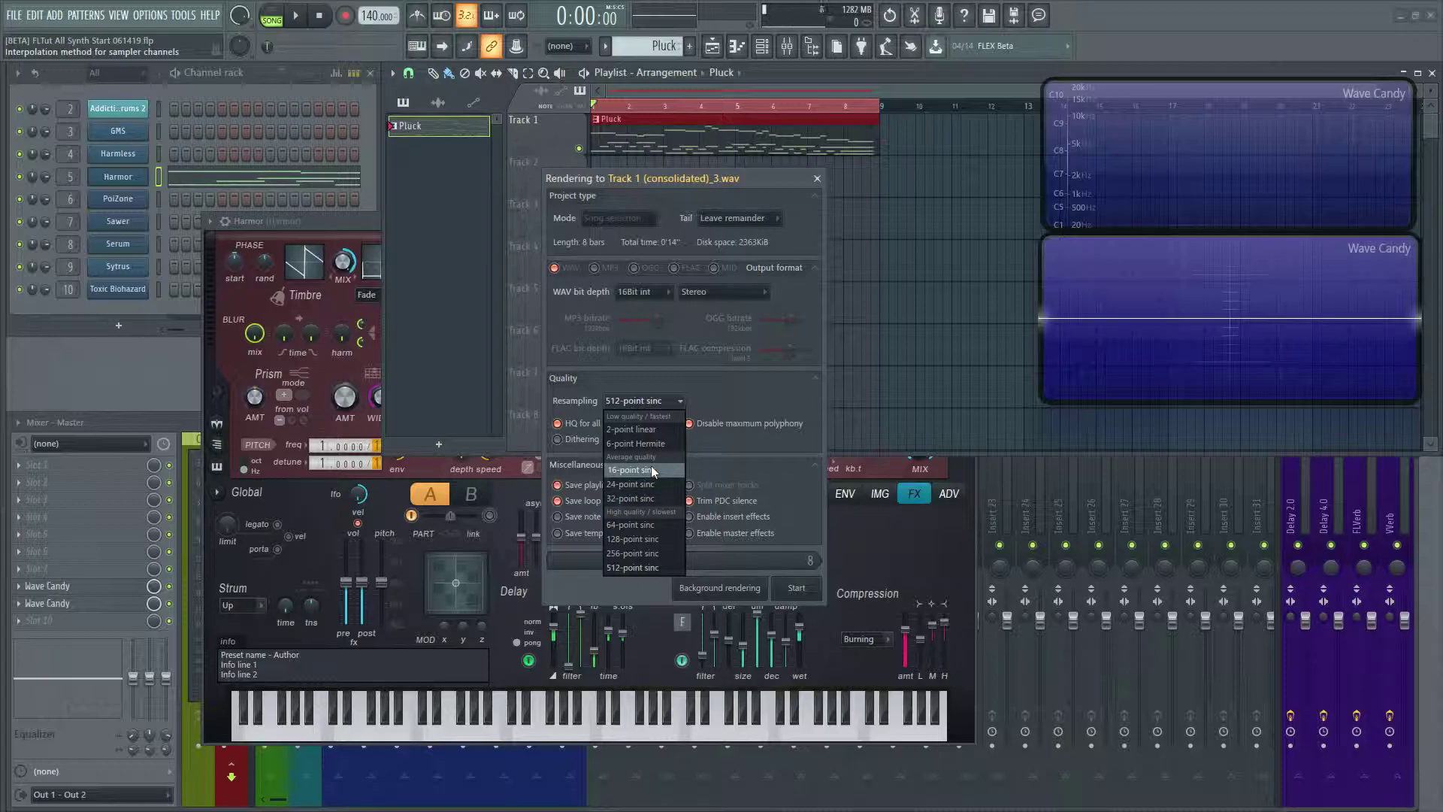
pyautogui.click(625, 566)
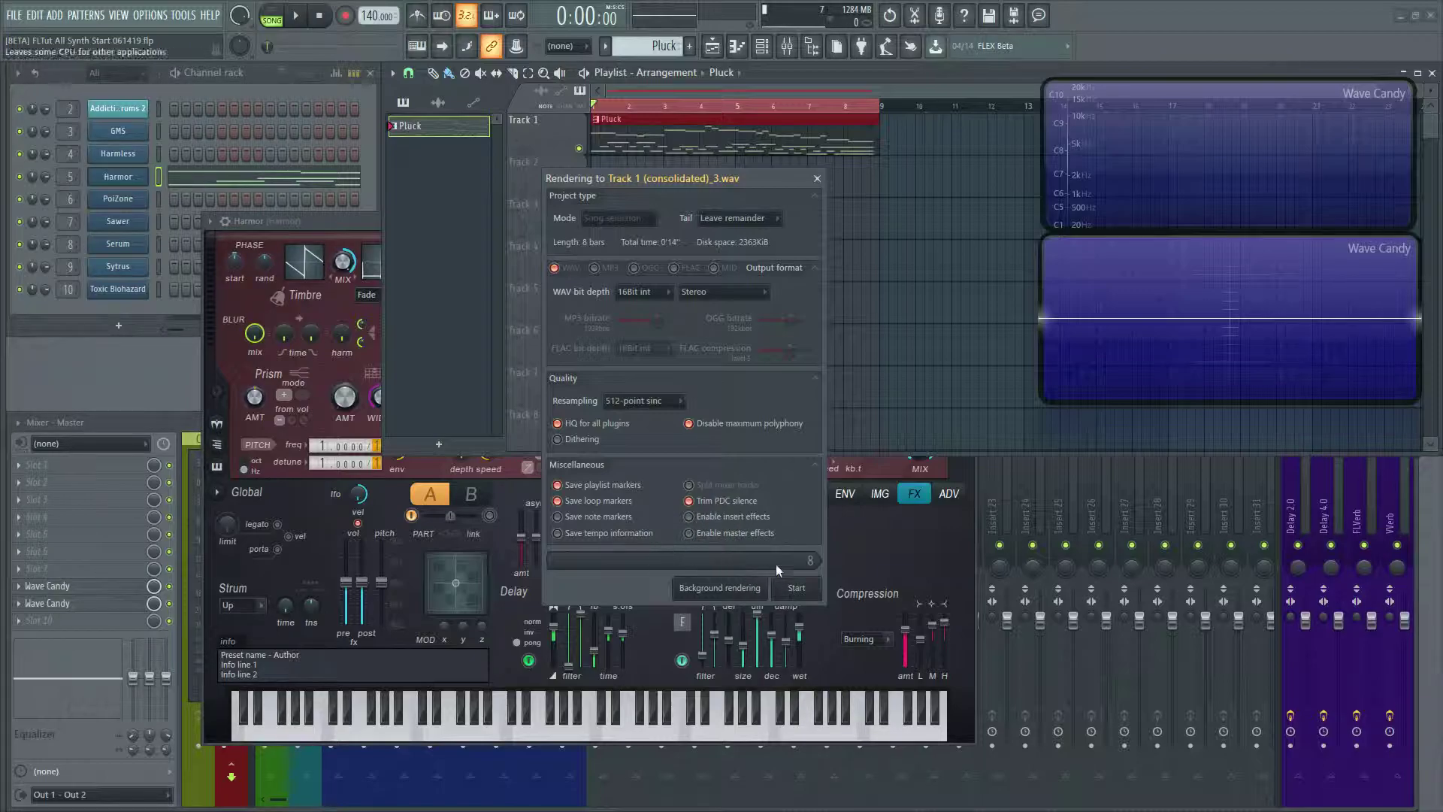
pyautogui.click(713, 520)
# - Close the render dialog without rendering and lower the Harmor mixer fader during playback
pyautogui.click(817, 178)
pyautogui.click(157, 418)
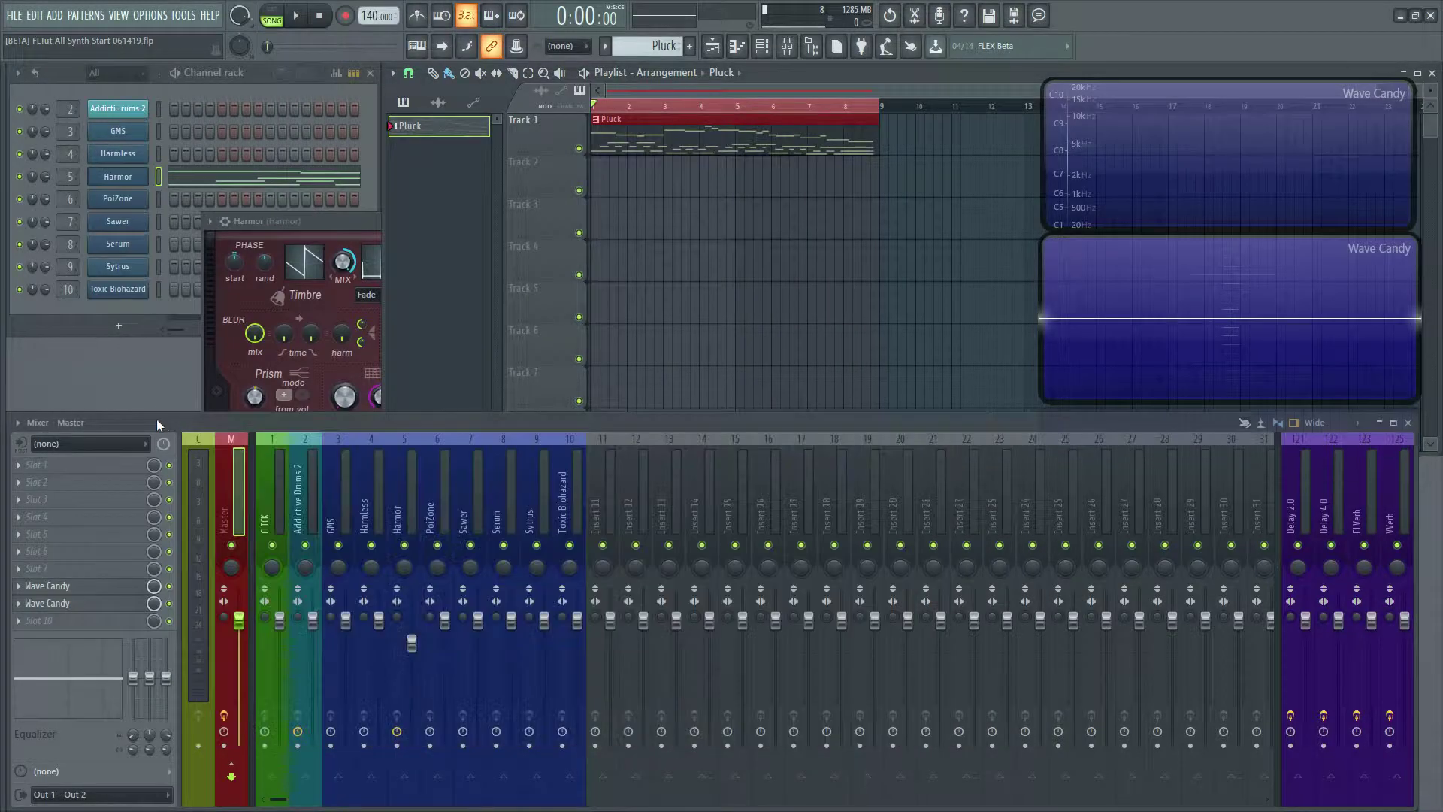
pyautogui.press('space')
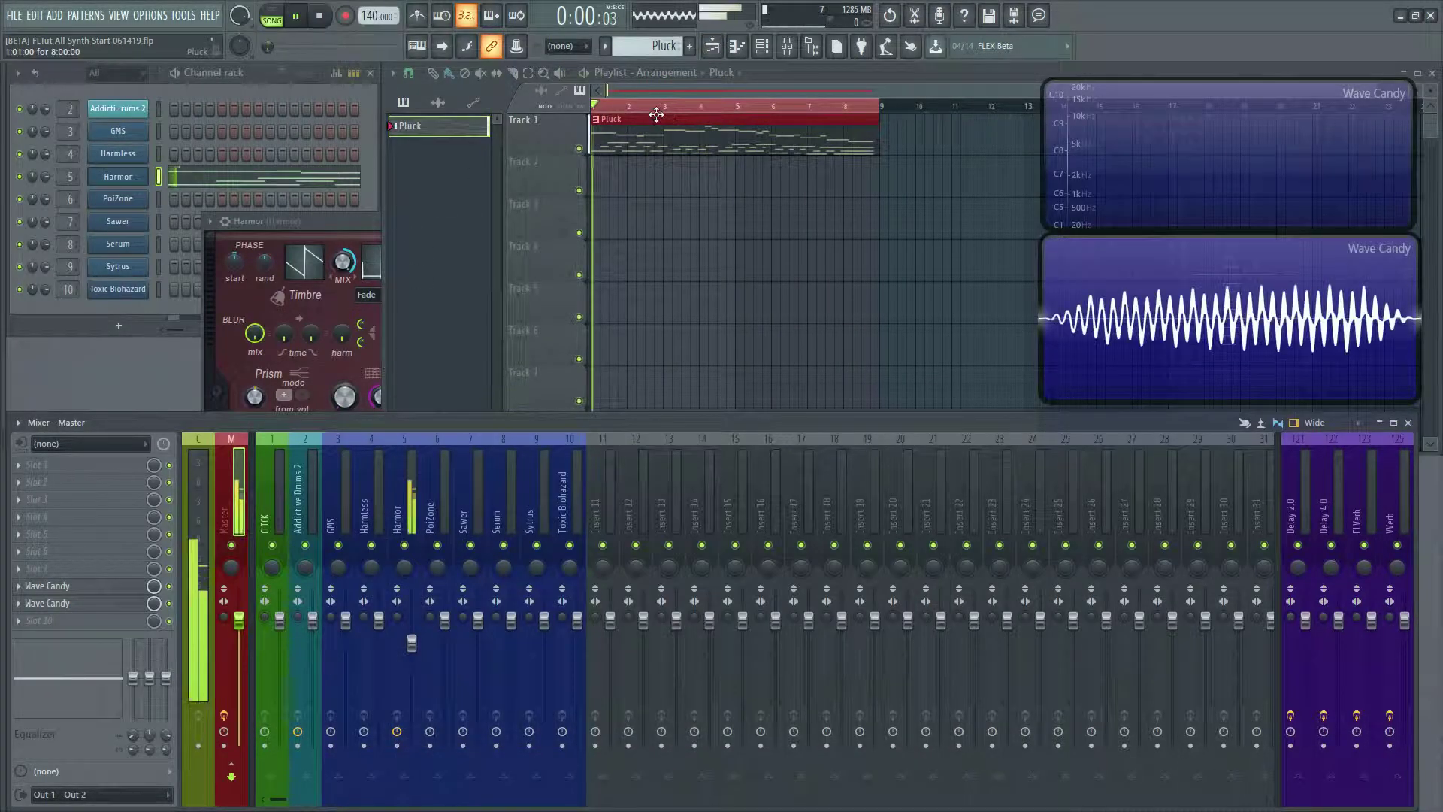
pyautogui.moveTo(411, 644); pyautogui.dragTo(411, 688)
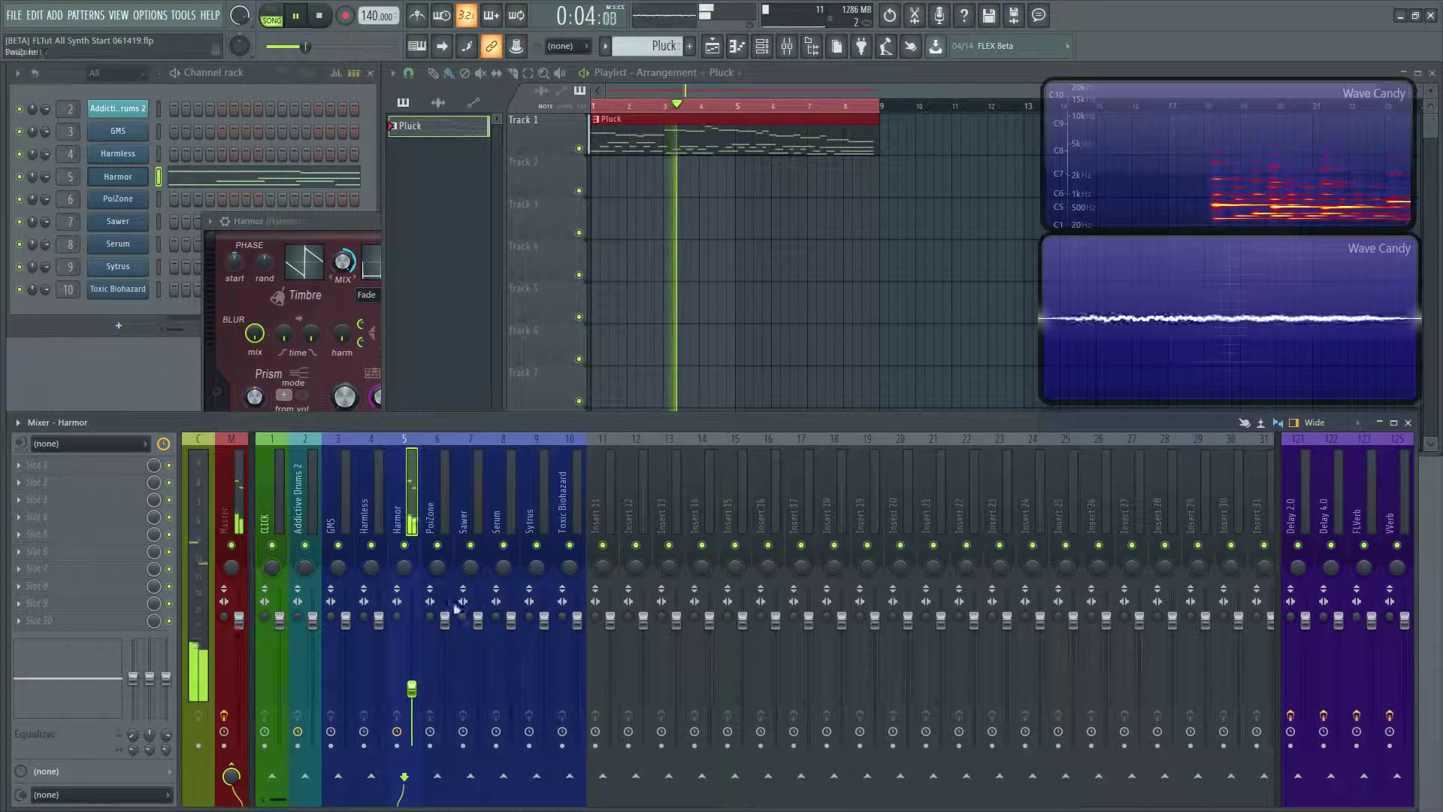
pyautogui.press('space')
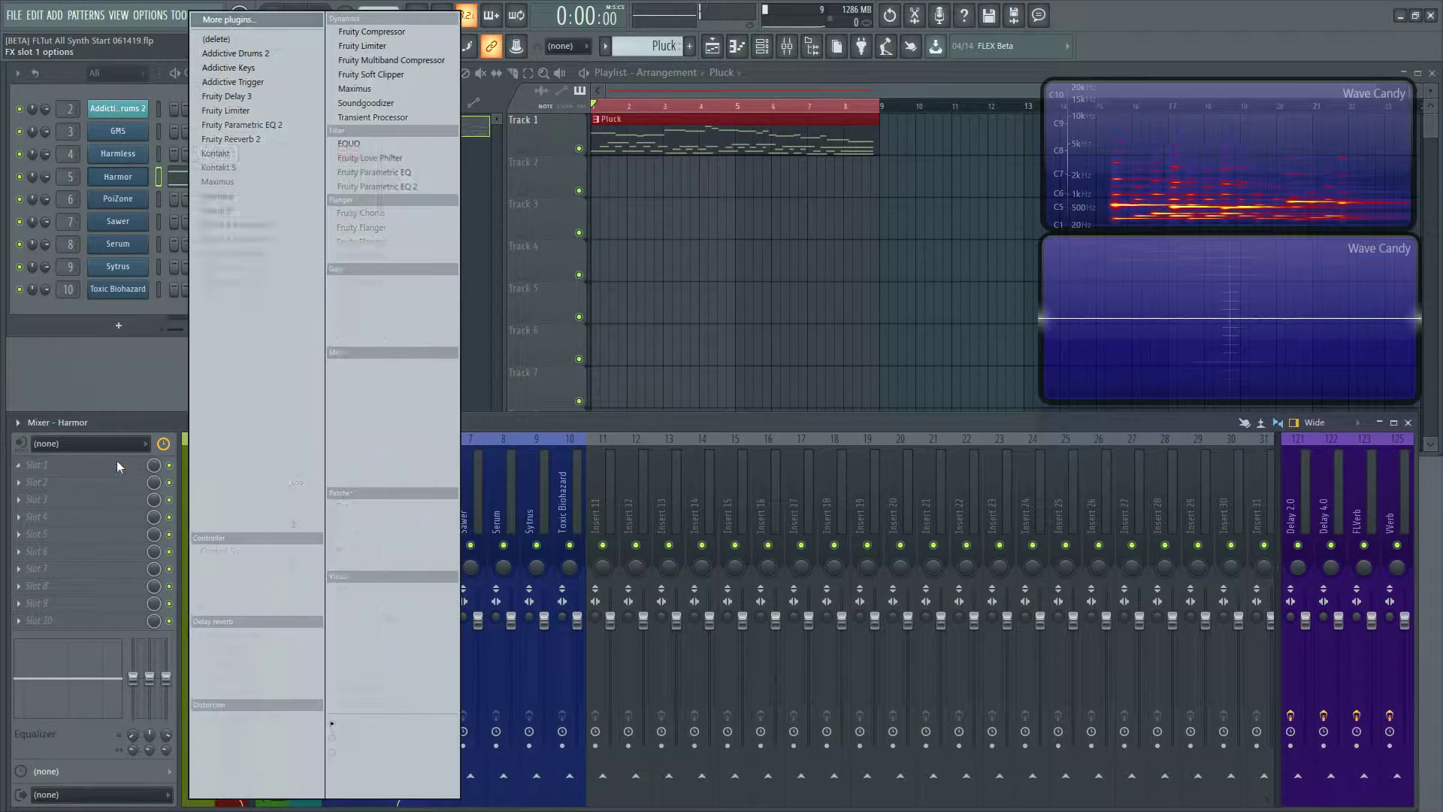
# - Add Fruity Blood Overdrive to Harmor's first FX slot, raise its pre-amp, and audition it
pyautogui.click(116, 464)
pyautogui.click(282, 722)
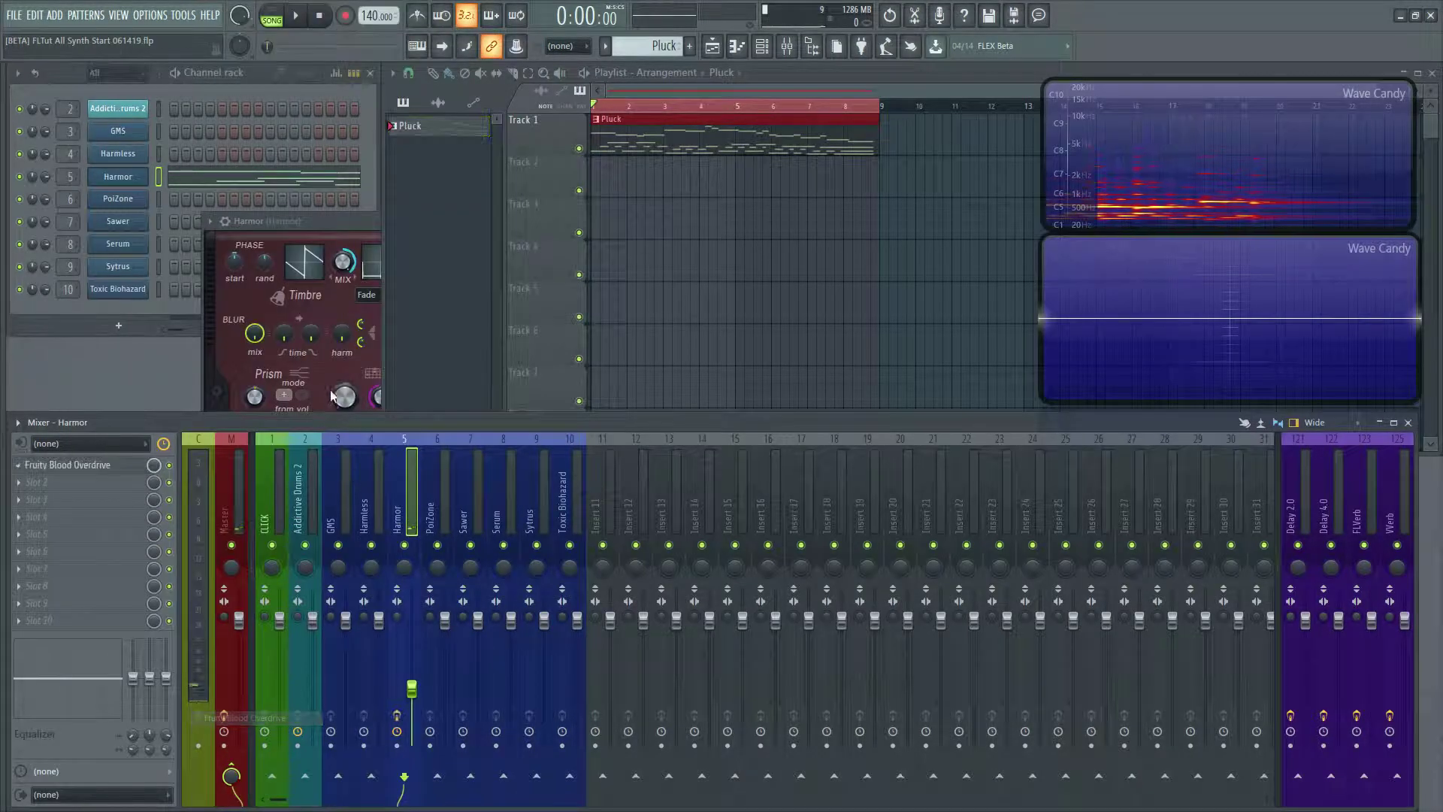
pyautogui.moveTo(248, 295); pyautogui.dragTo(248, 271)
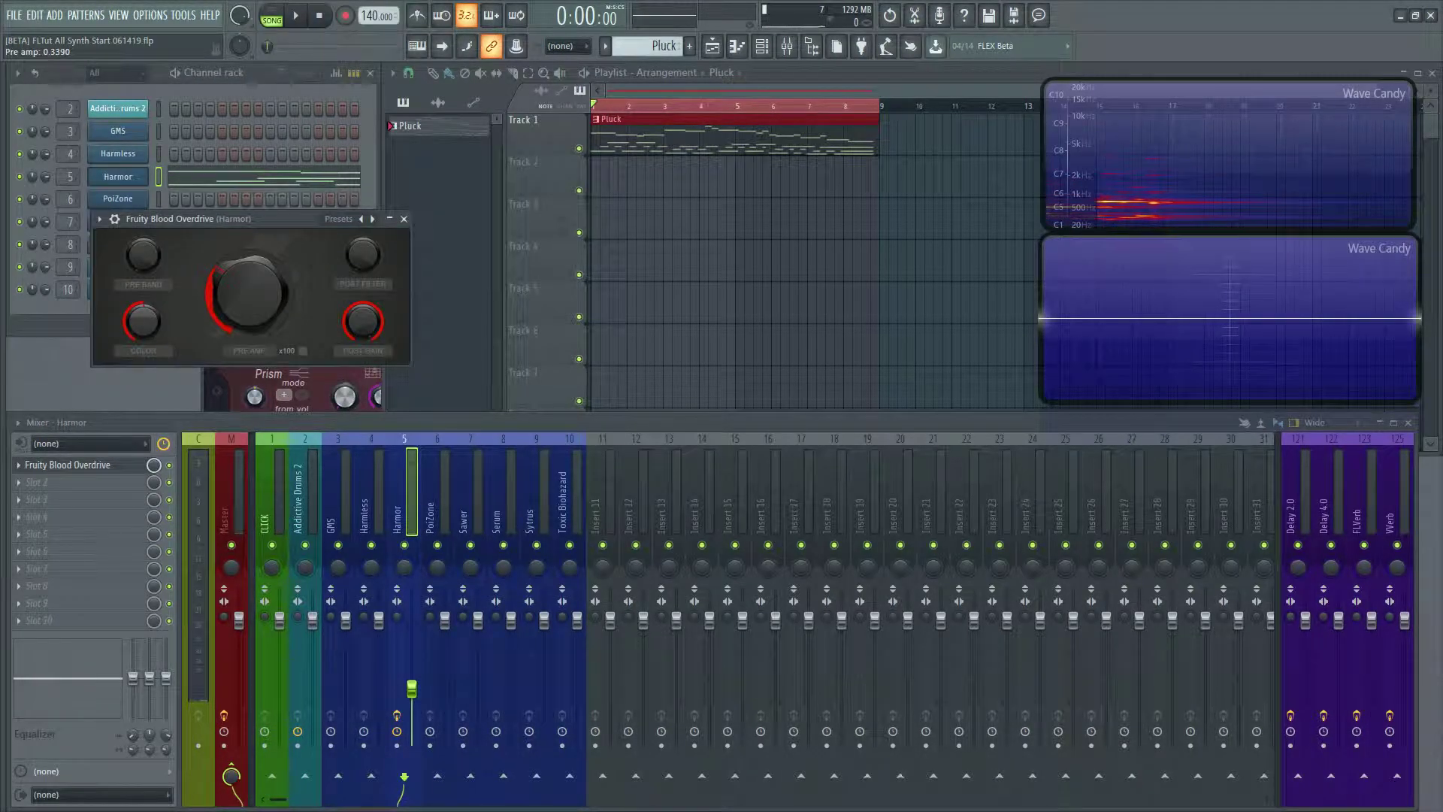
pyautogui.moveTo(418, 703); pyautogui.dragTo(419, 726)
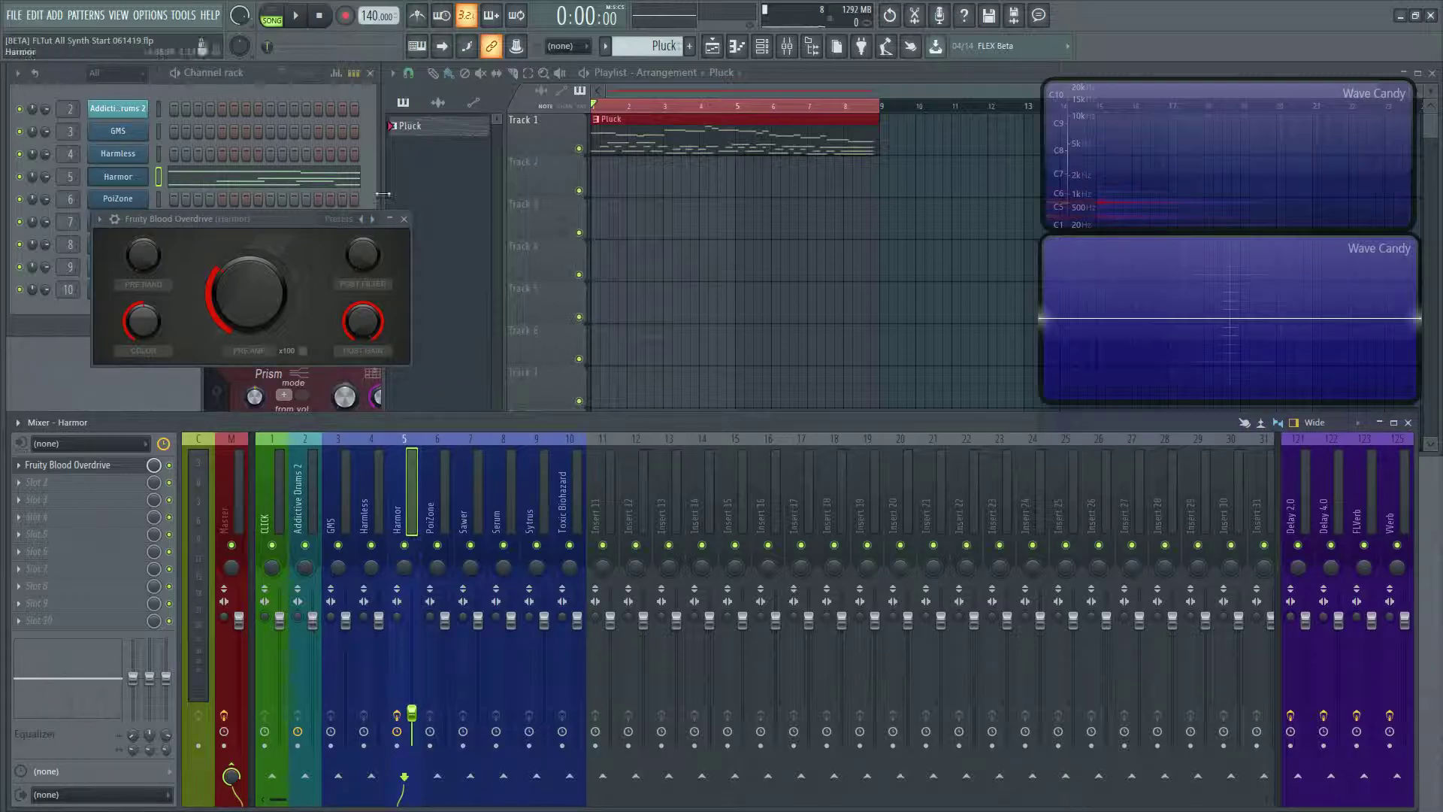
pyautogui.press('space')
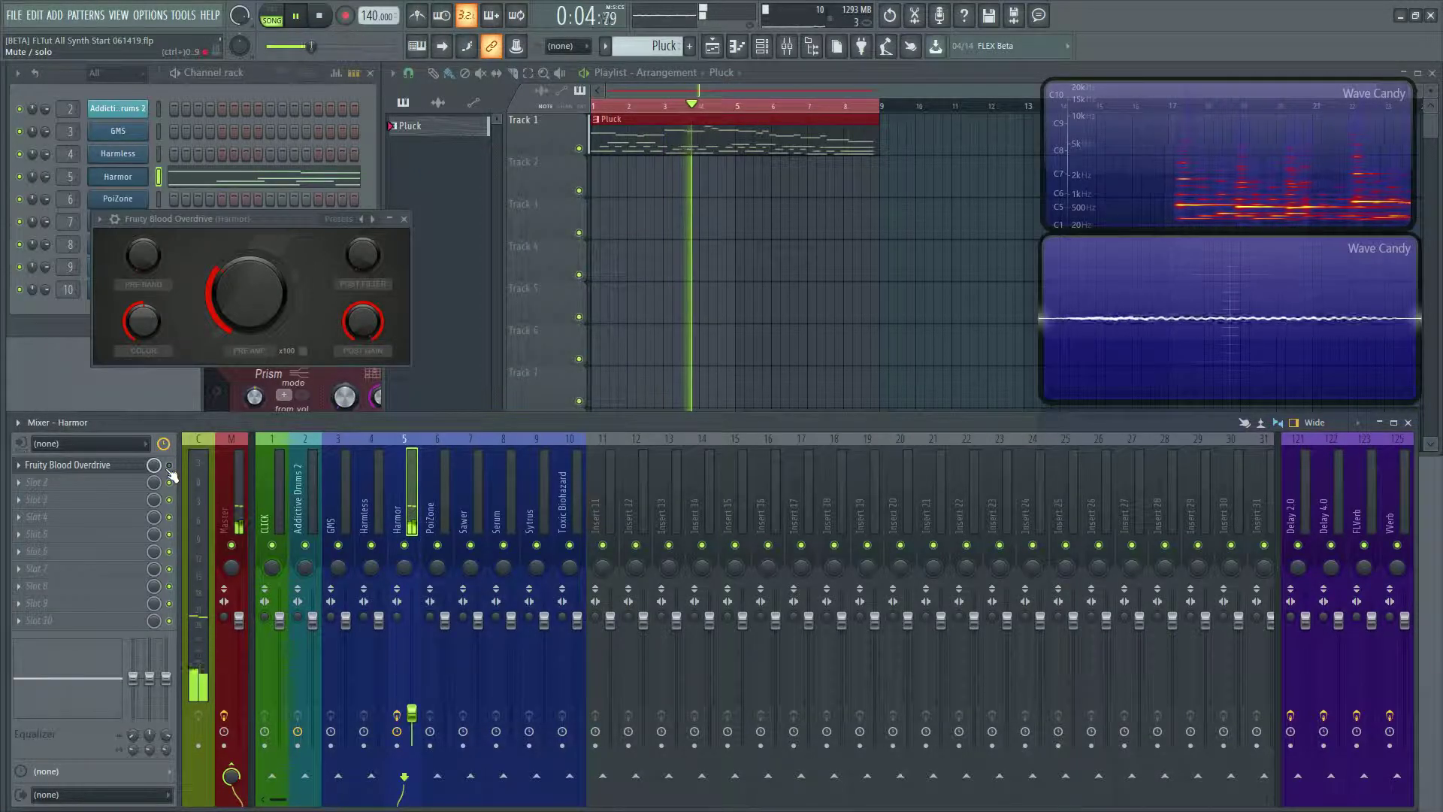
pyautogui.press('space')
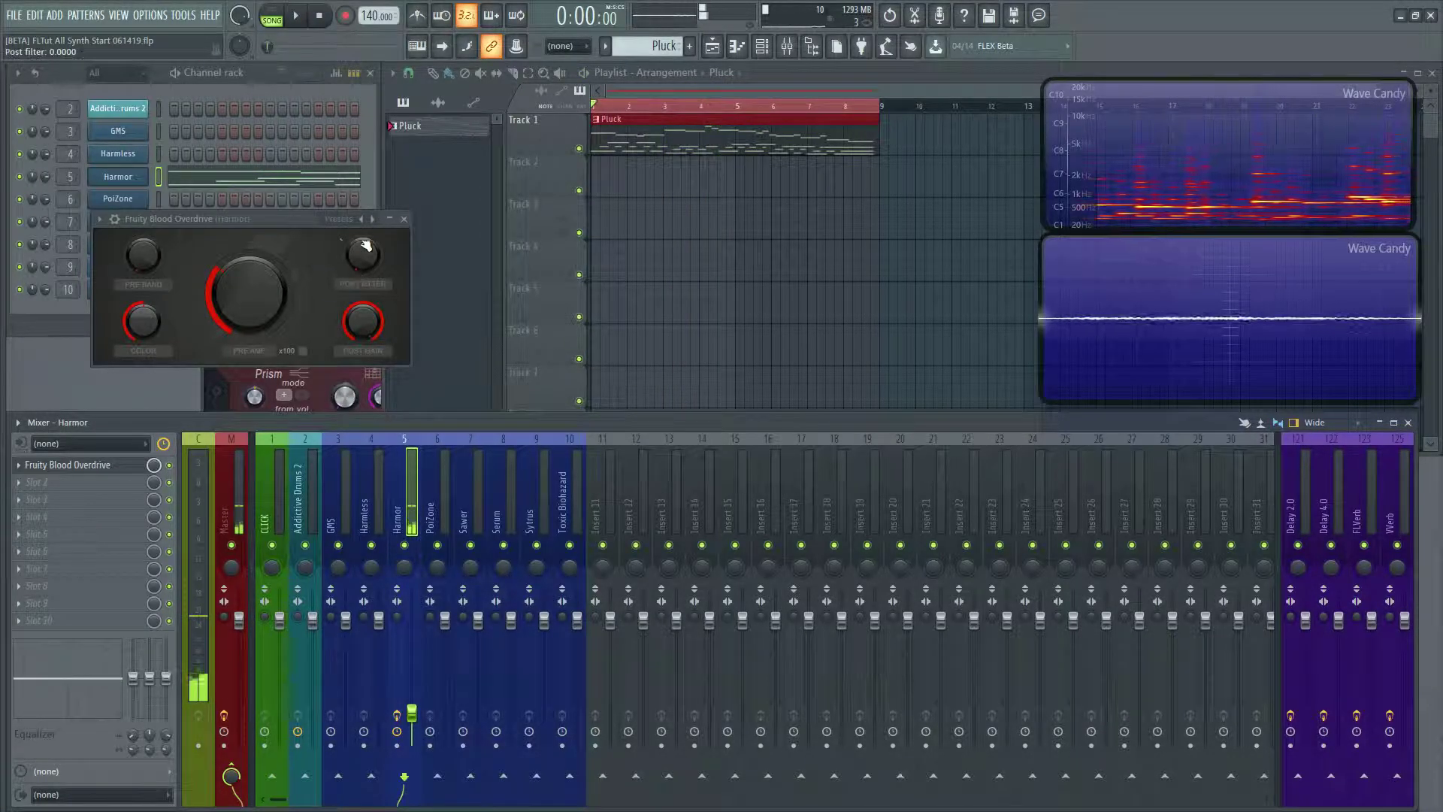
pyautogui.click(404, 219)
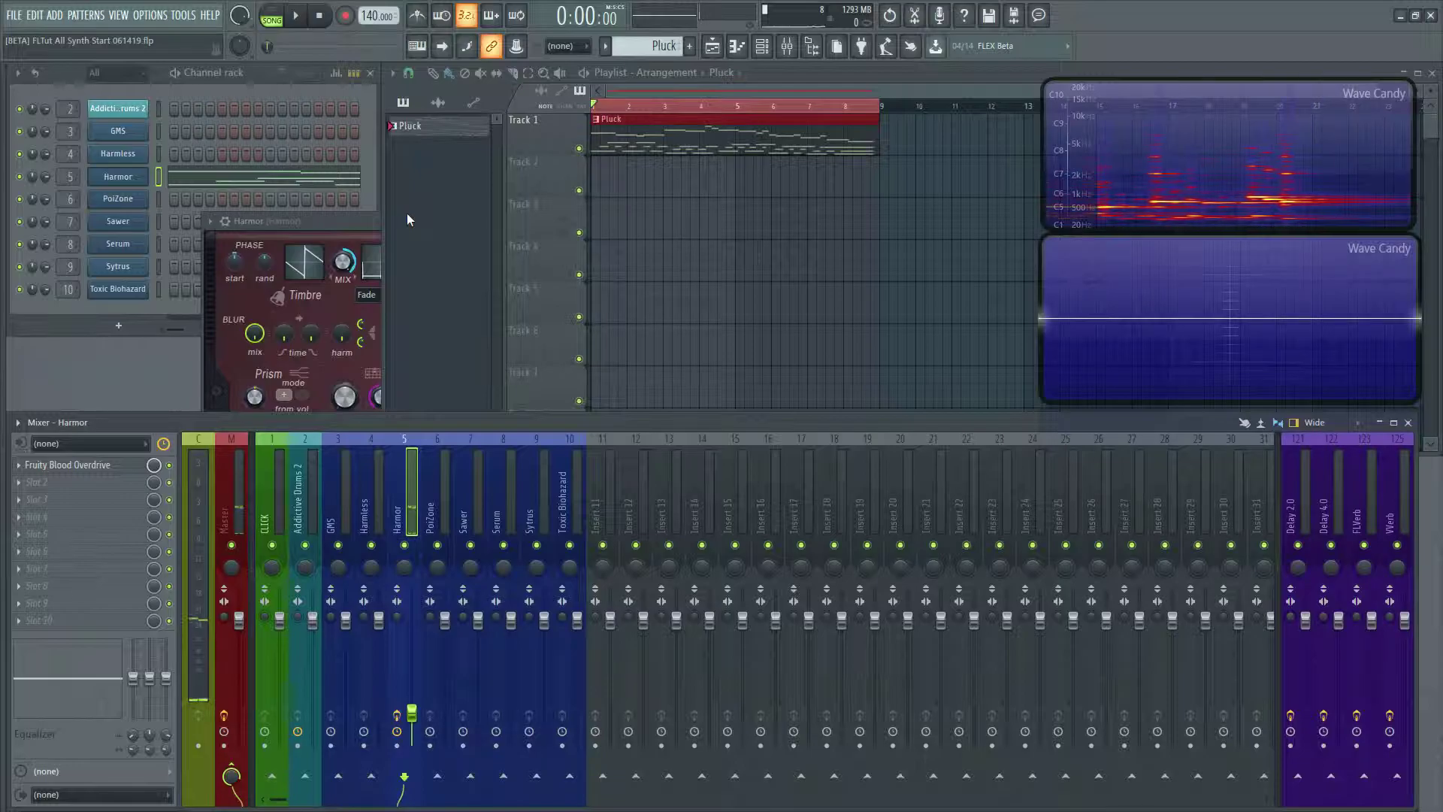
# - Render Track 1 from song start with insert effects excluded
pyautogui.rightClick(544, 130)
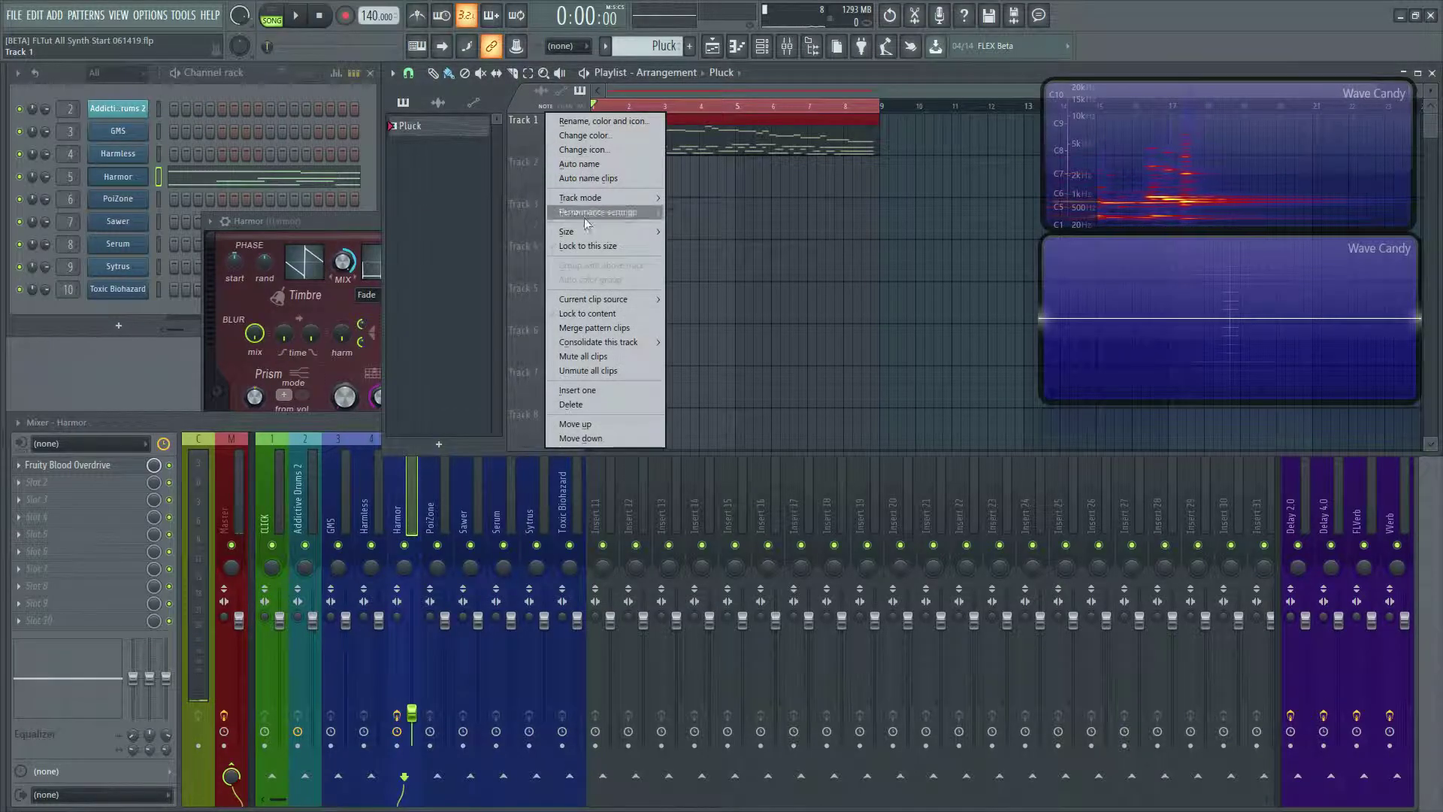
pyautogui.moveTo(604, 342)
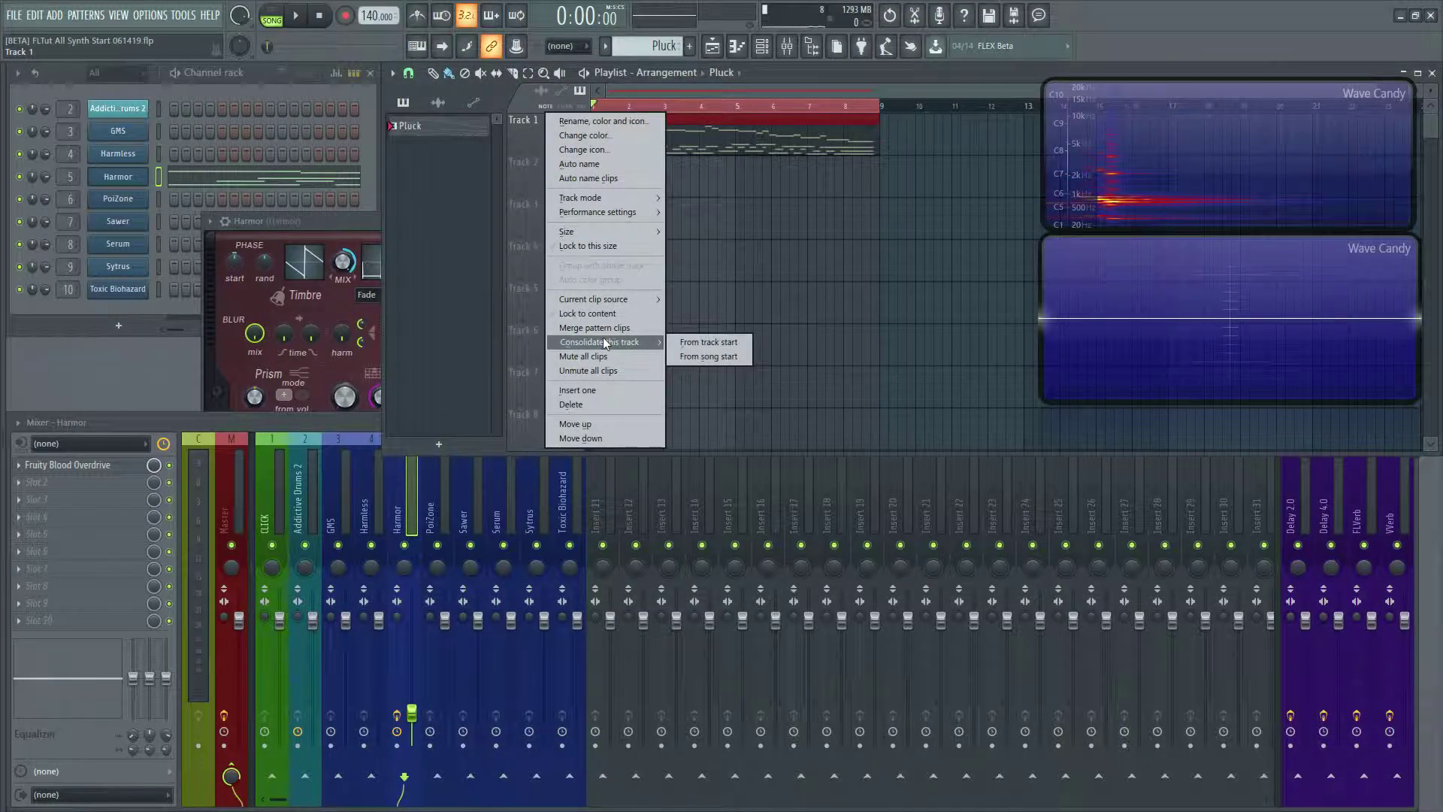
pyautogui.click(711, 356)
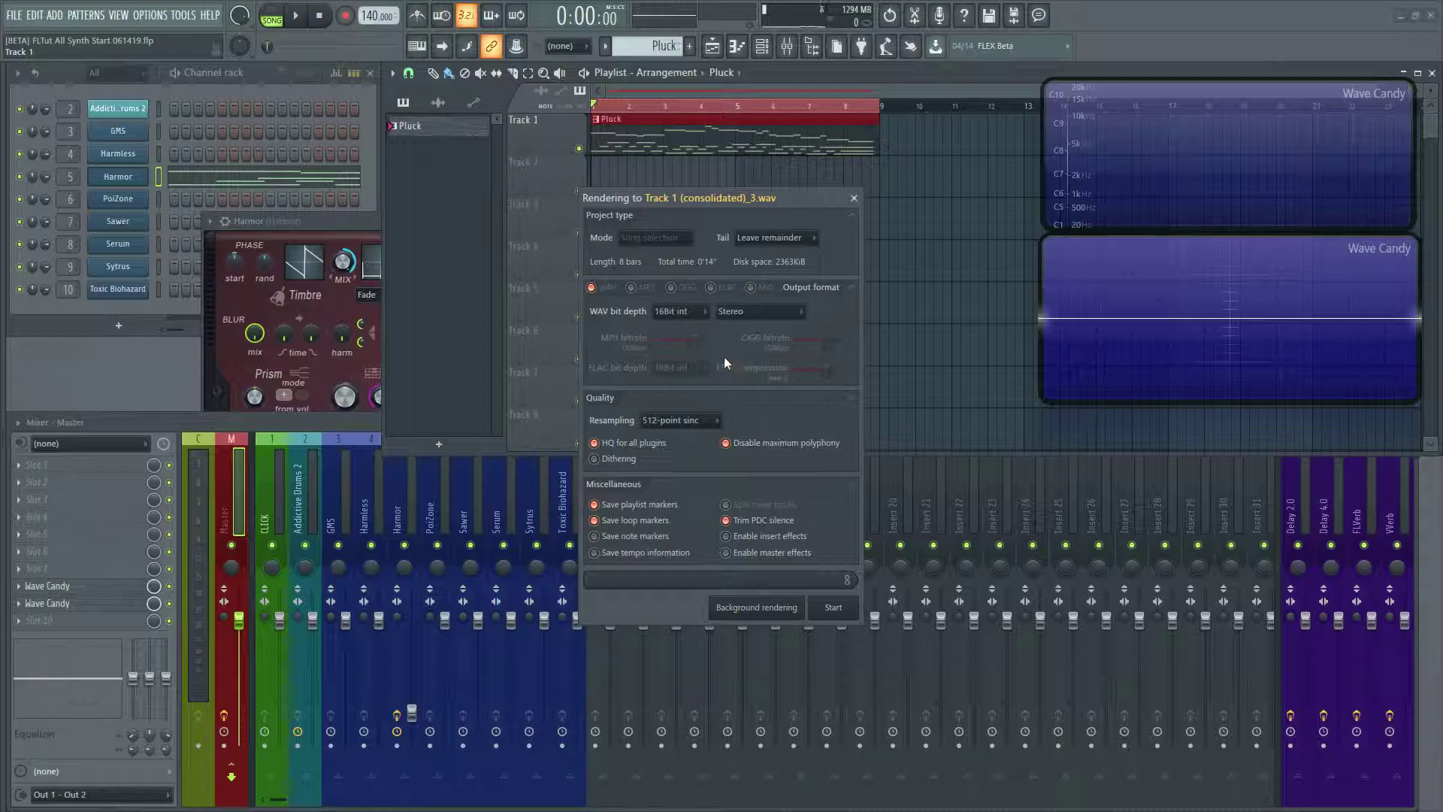
pyautogui.click(781, 543)
pyautogui.click(780, 540)
pyautogui.click(835, 609)
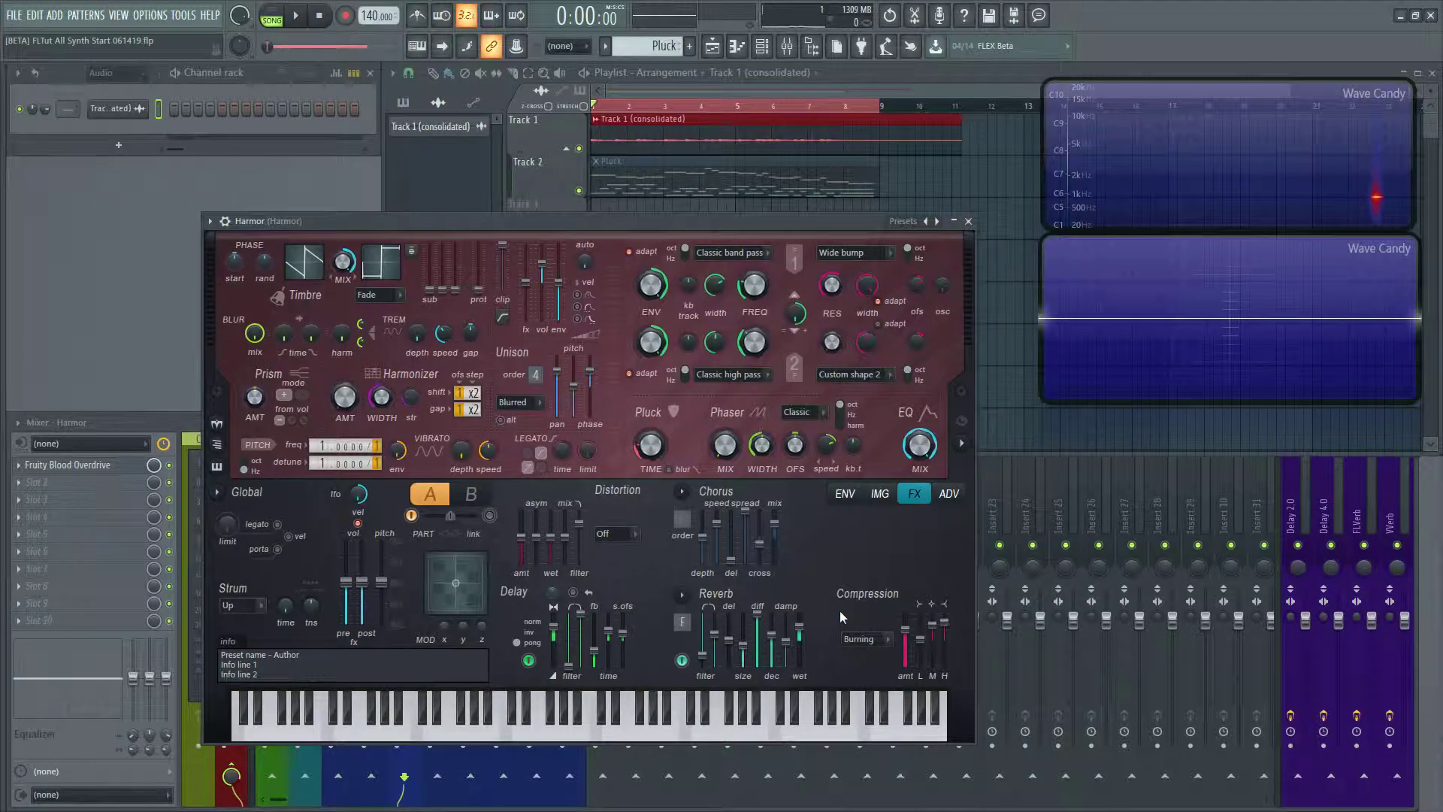
# - Close Harmor, make Track 1's lane taller, and route the consolidated audio to insert 5 (Harmor)
pyautogui.click(969, 222)
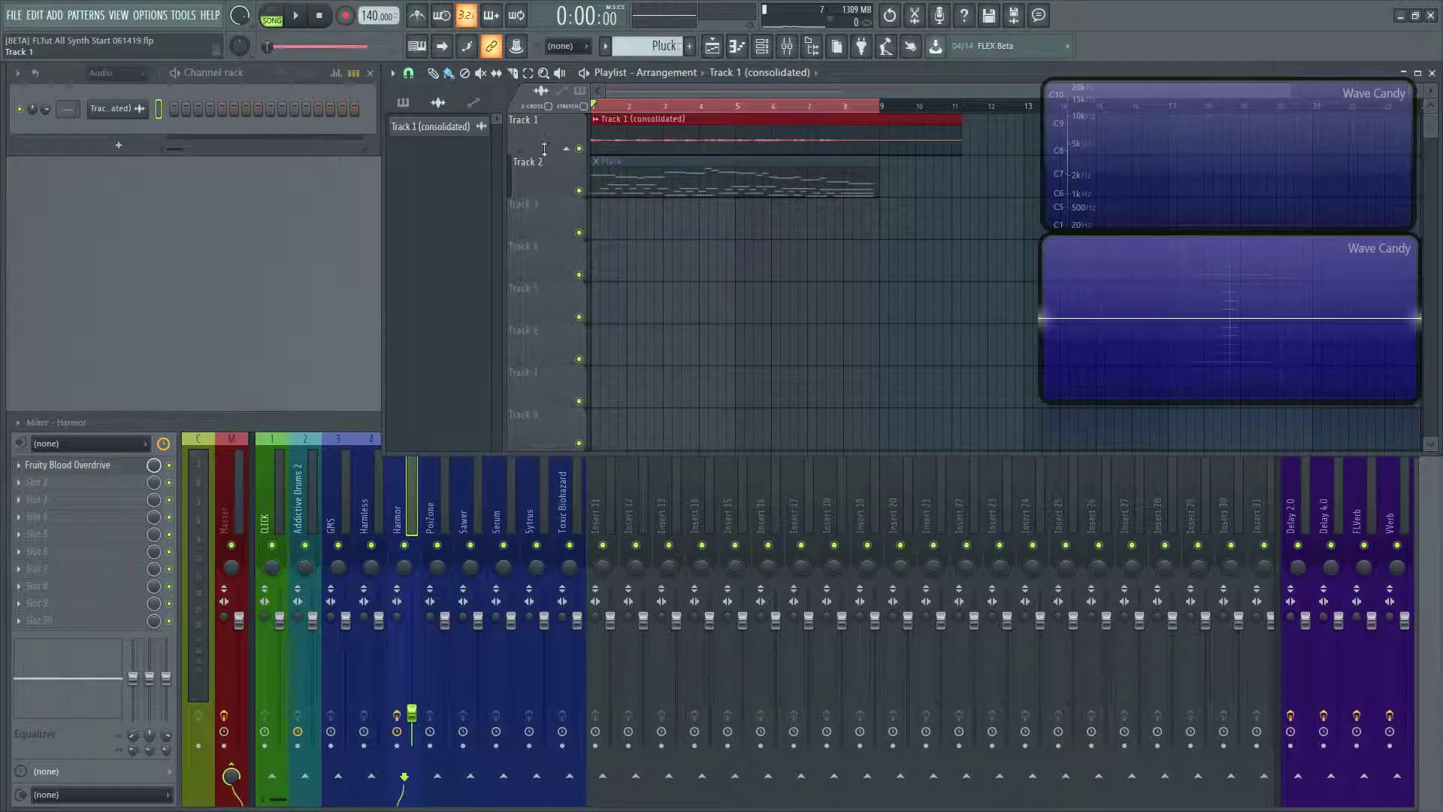
pyautogui.moveTo(542, 154); pyautogui.dragTo(538, 370)
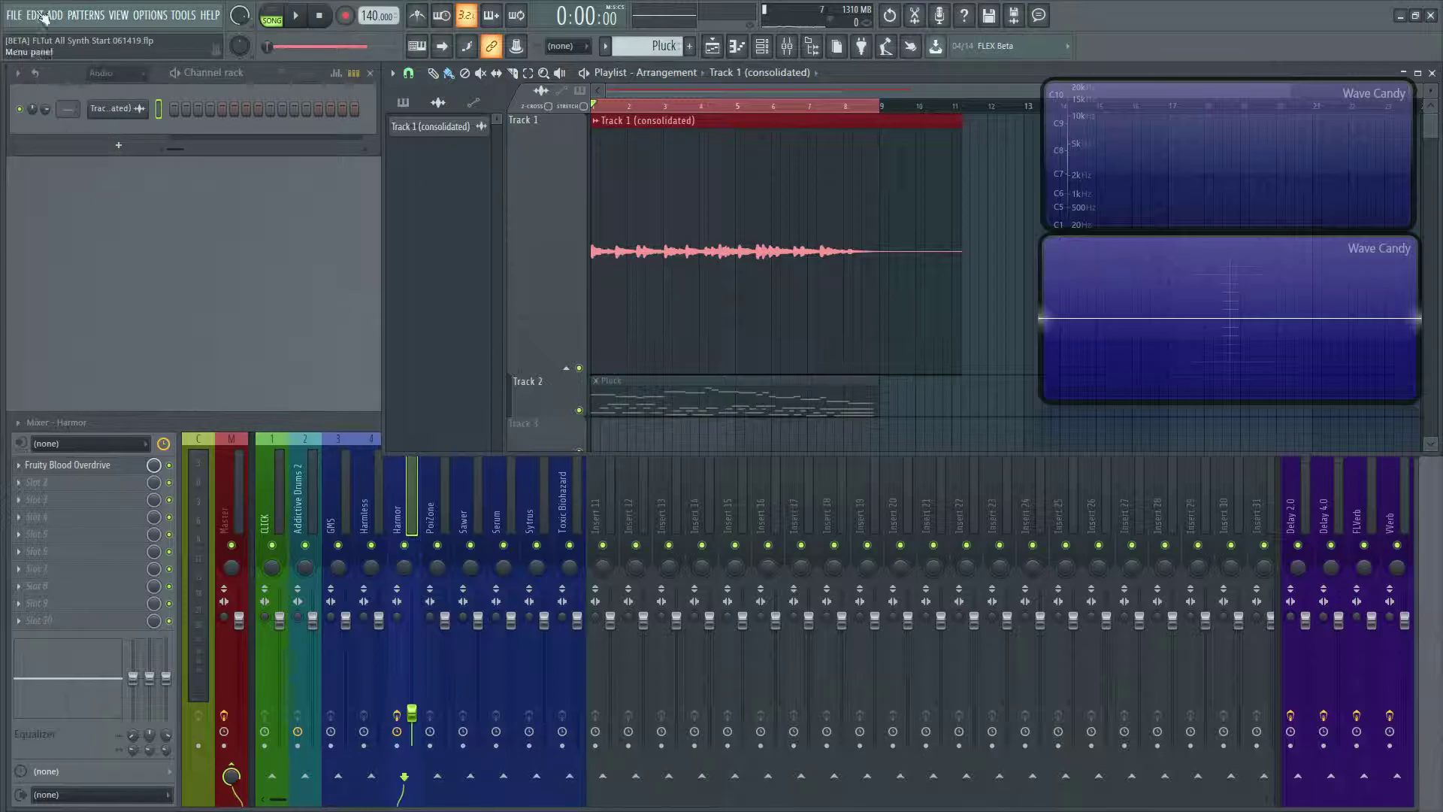
pyautogui.click(113, 109)
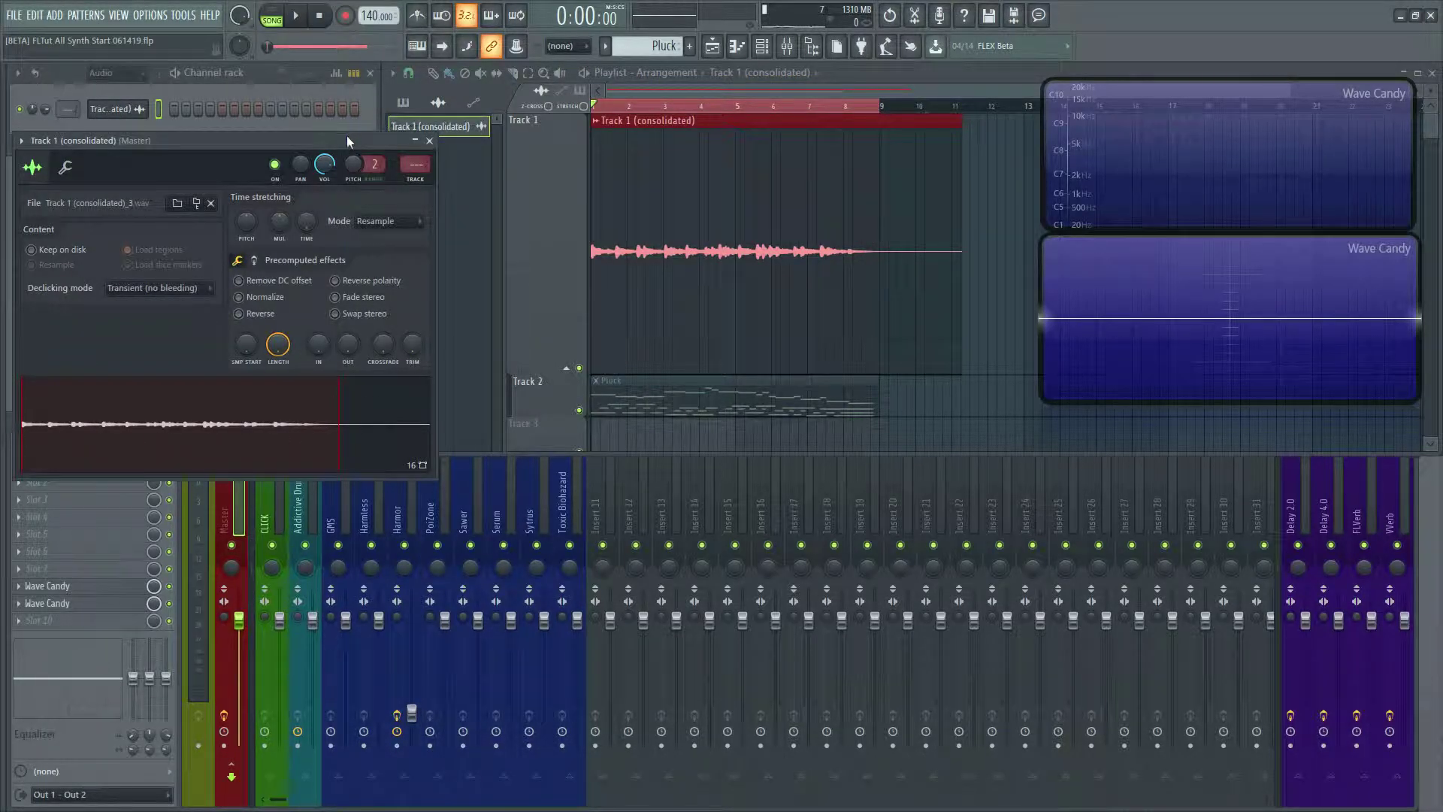
pyautogui.moveTo(348, 141); pyautogui.dragTo(549, 179)
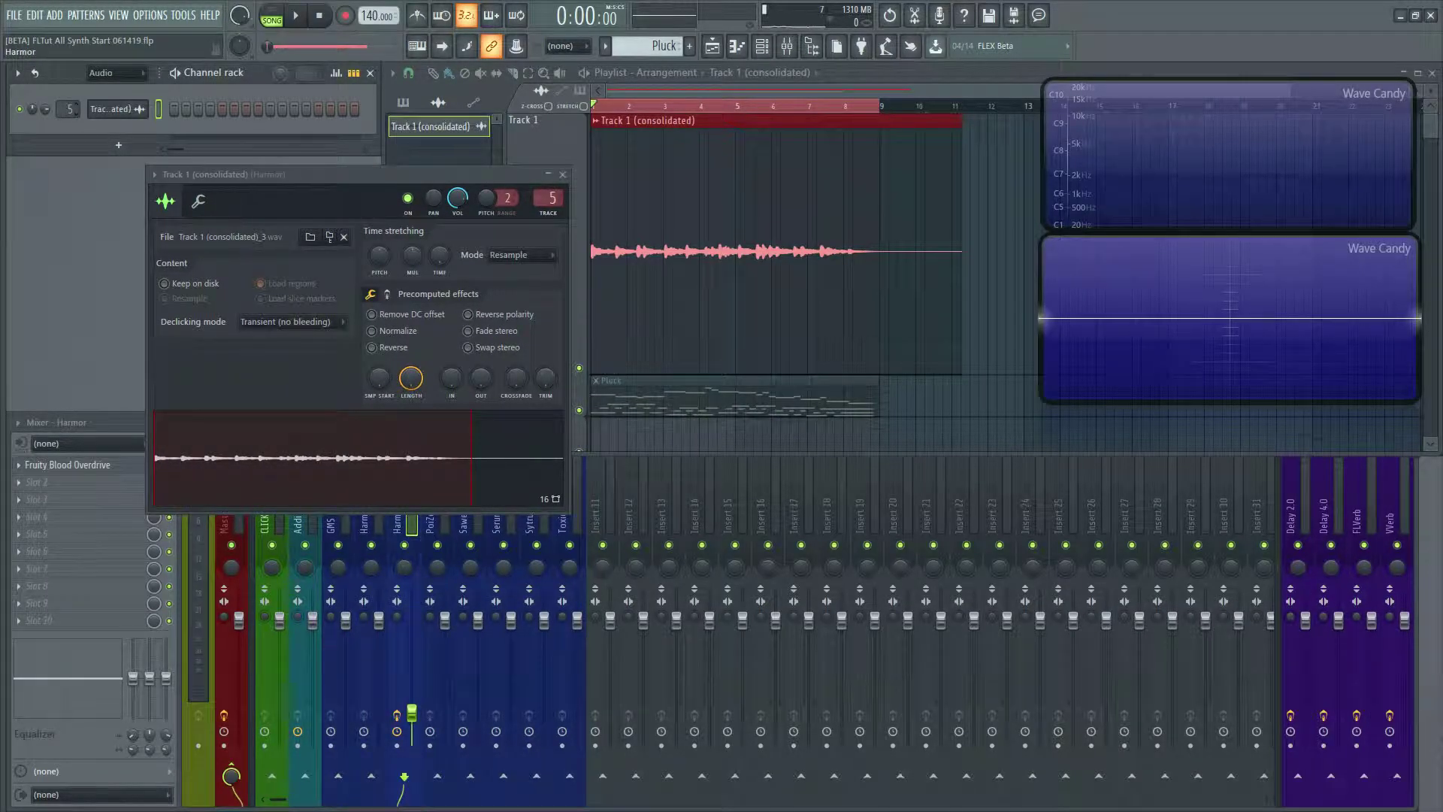
pyautogui.click(111, 426)
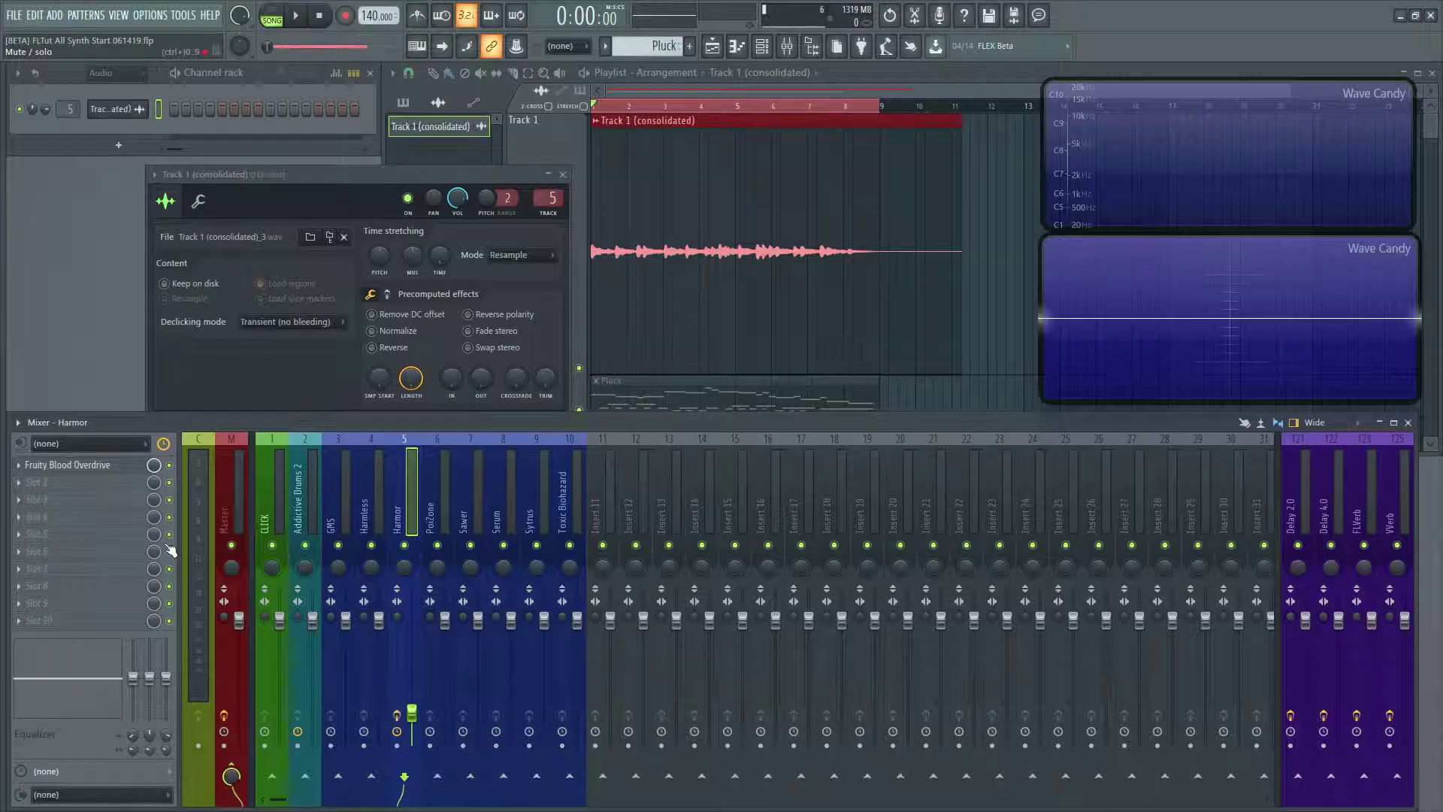
pyautogui.click(8, 14)
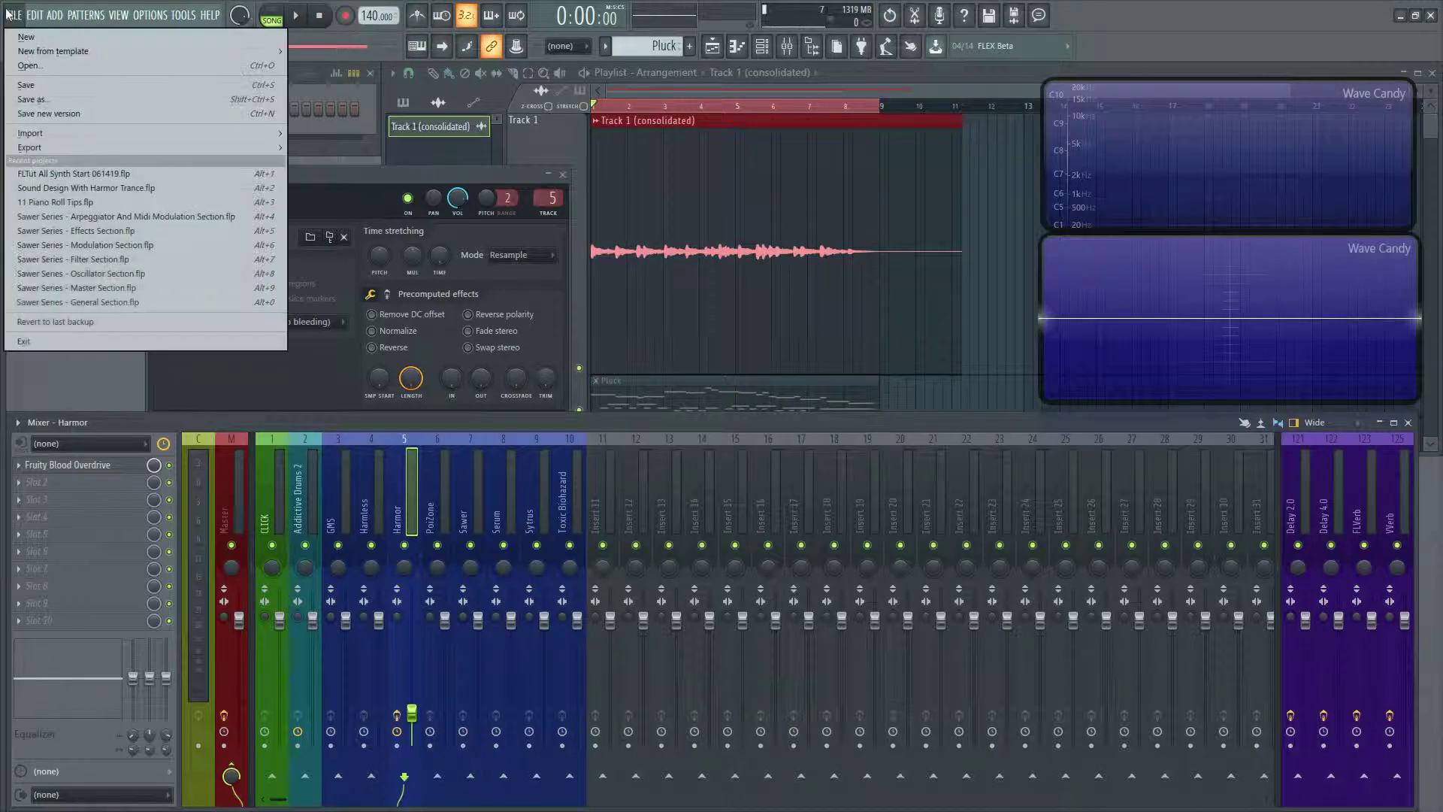
pyautogui.moveTo(224, 149)
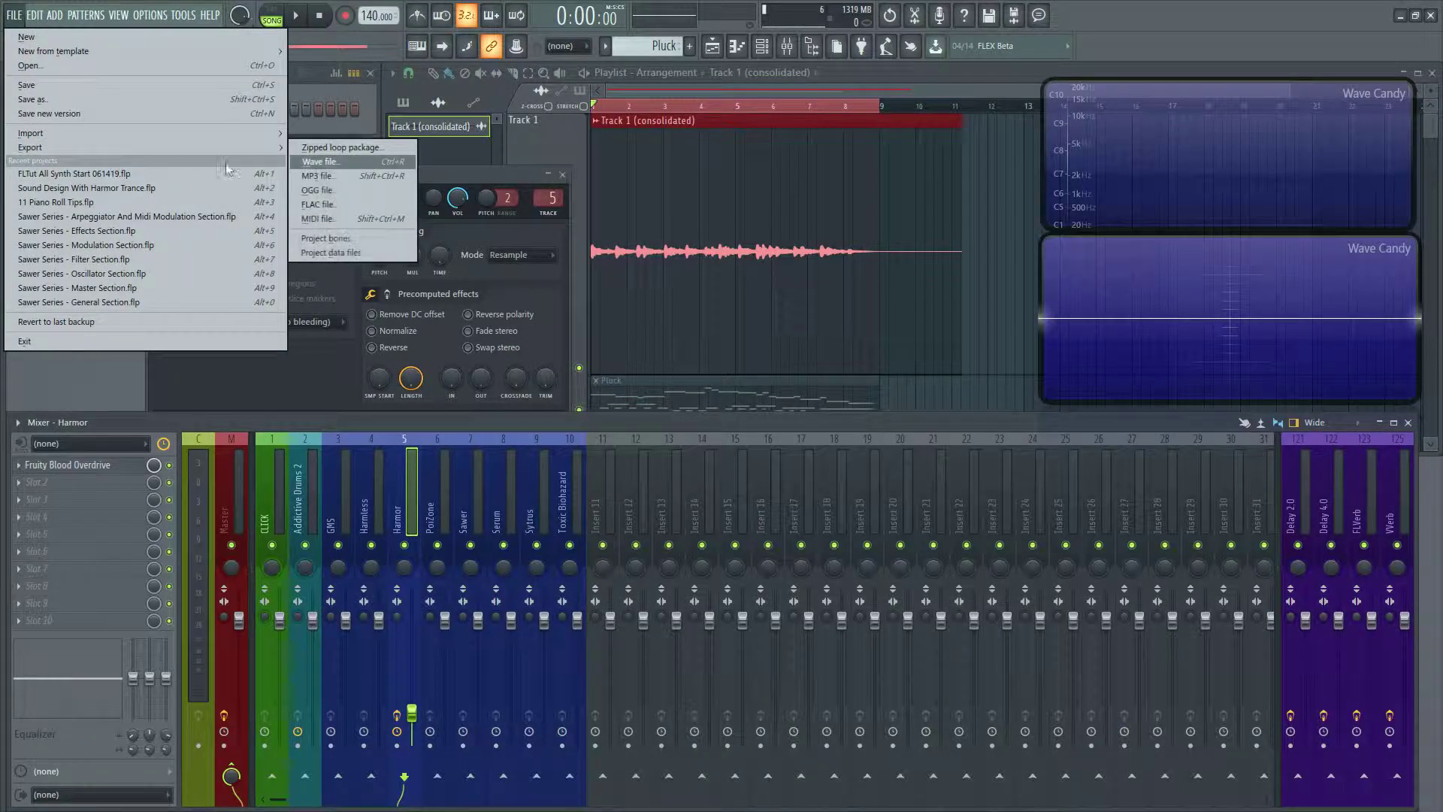
pyautogui.click(1031, 74)
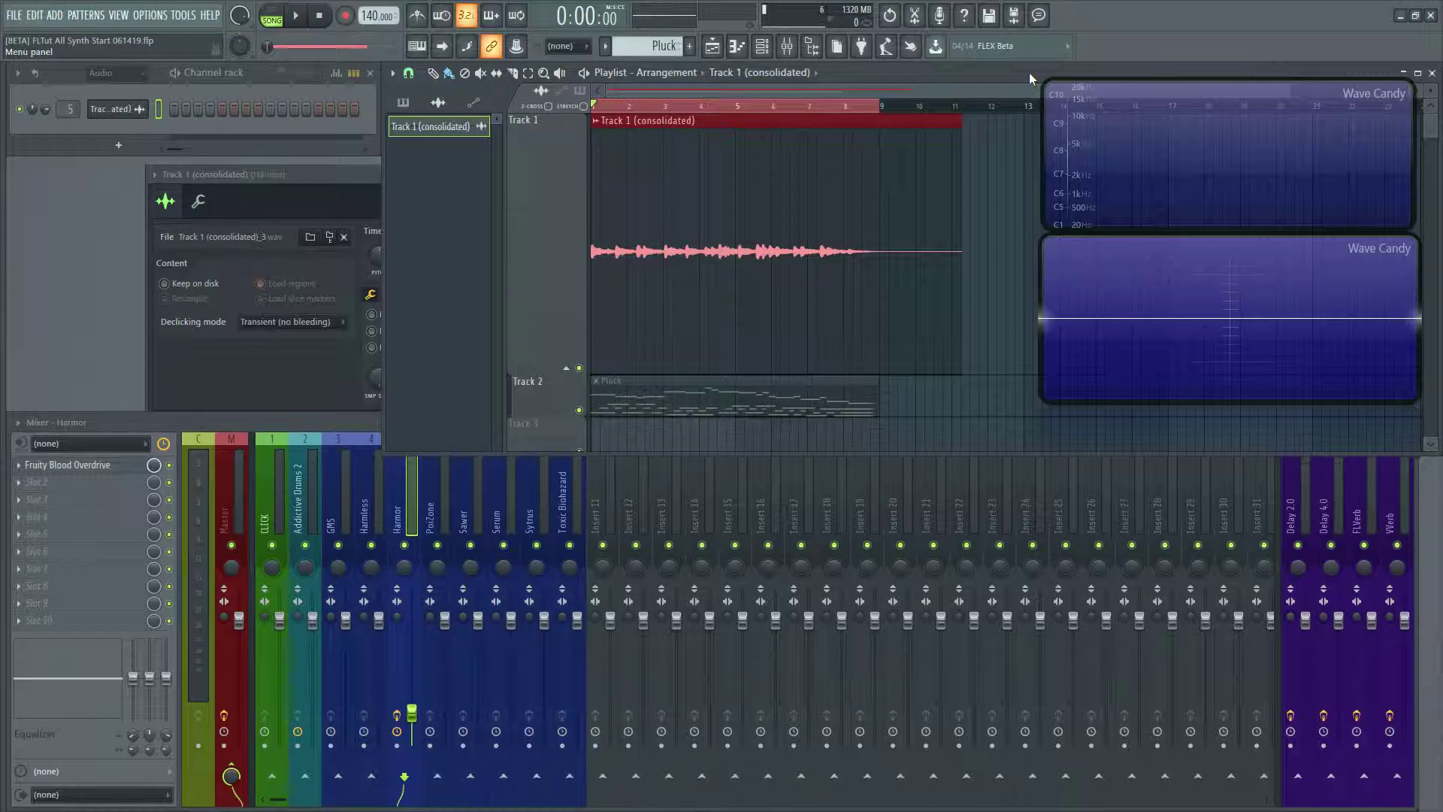